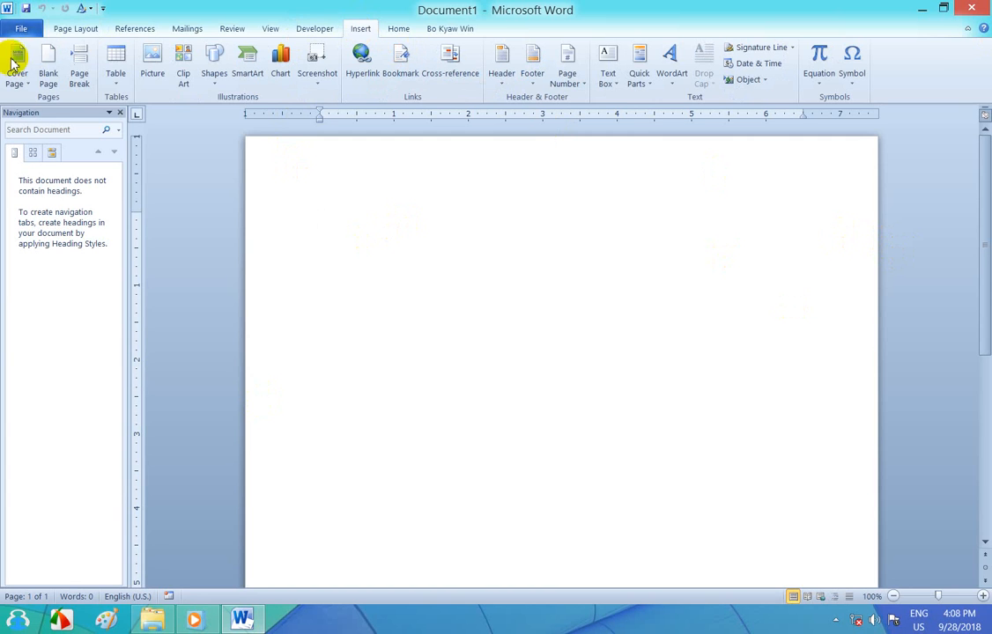
Step: Insert a table with four columns and one row into the blank document
{"action": "left_click", "coordinate": [117, 81]}
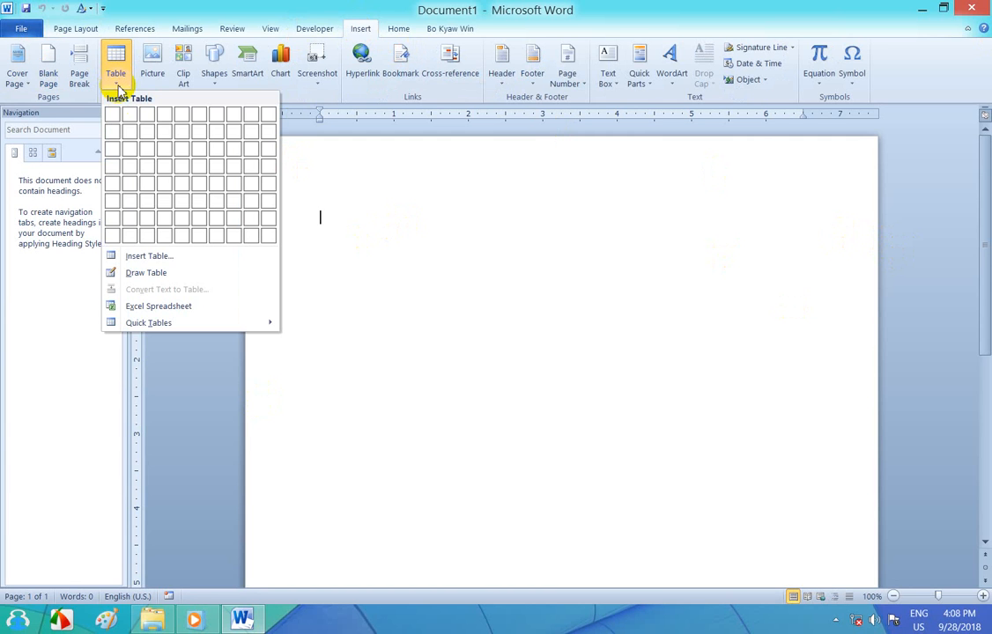
{"action": "left_click", "coordinate": [161, 116]}
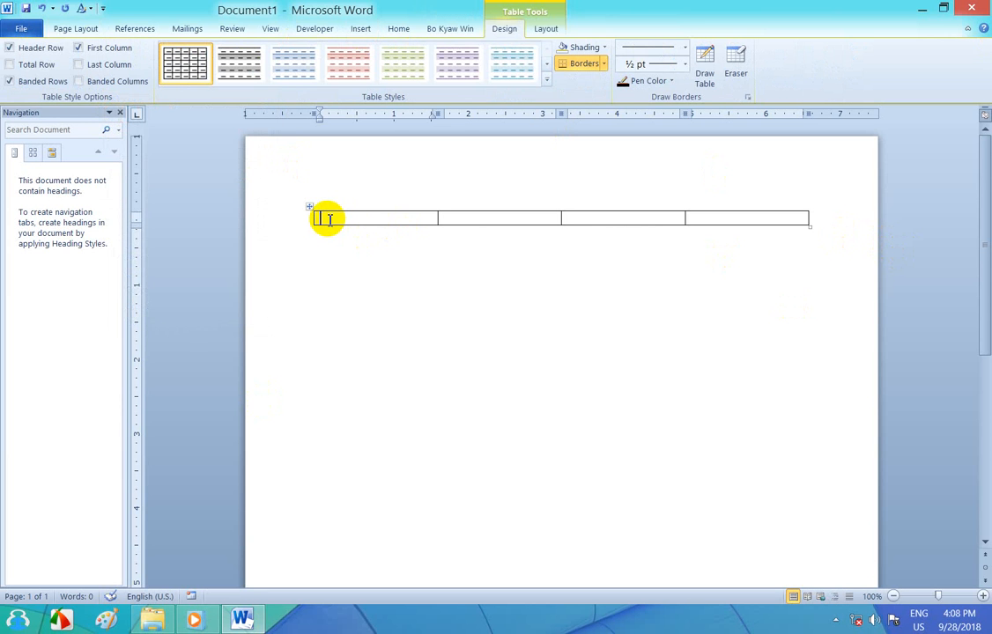
Step: Remove the First, Second, Third format from the numbering library
{"action": "left_click", "coordinate": [398, 28]}
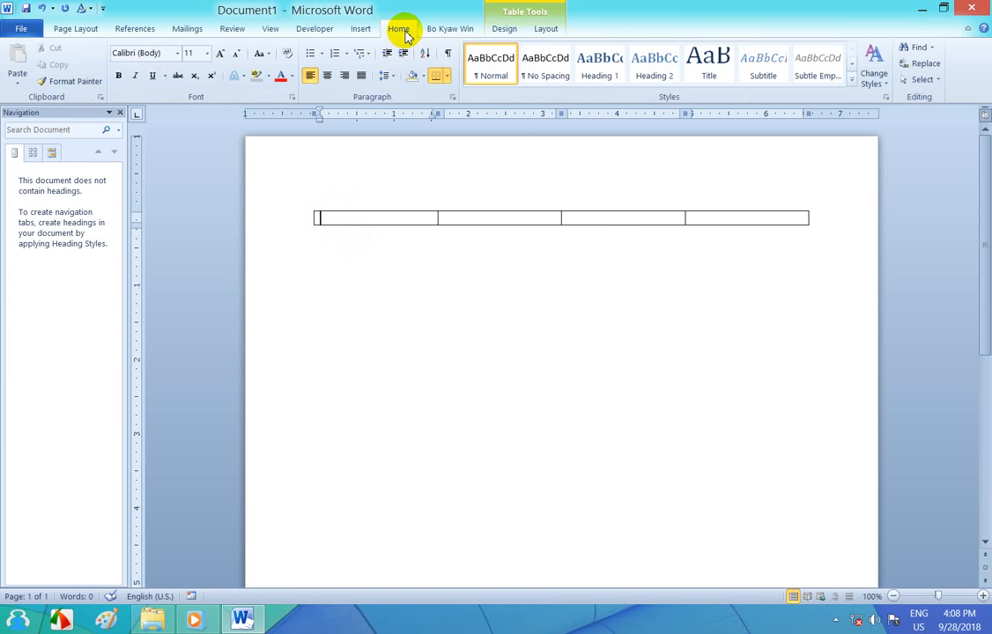
{"action": "left_click", "coordinate": [346, 54]}
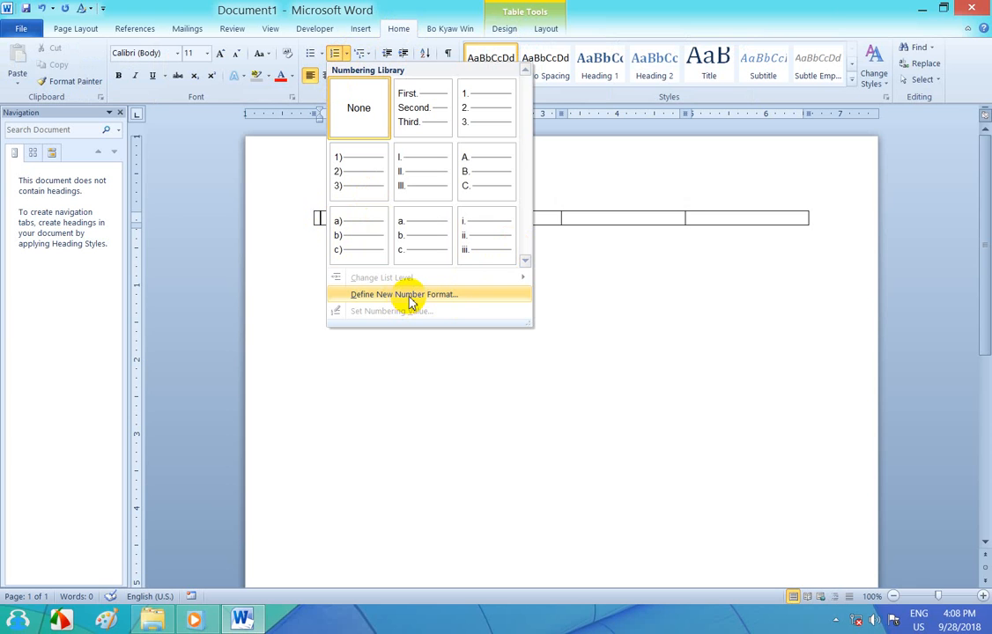
{"action": "right_click", "coordinate": [410, 105]}
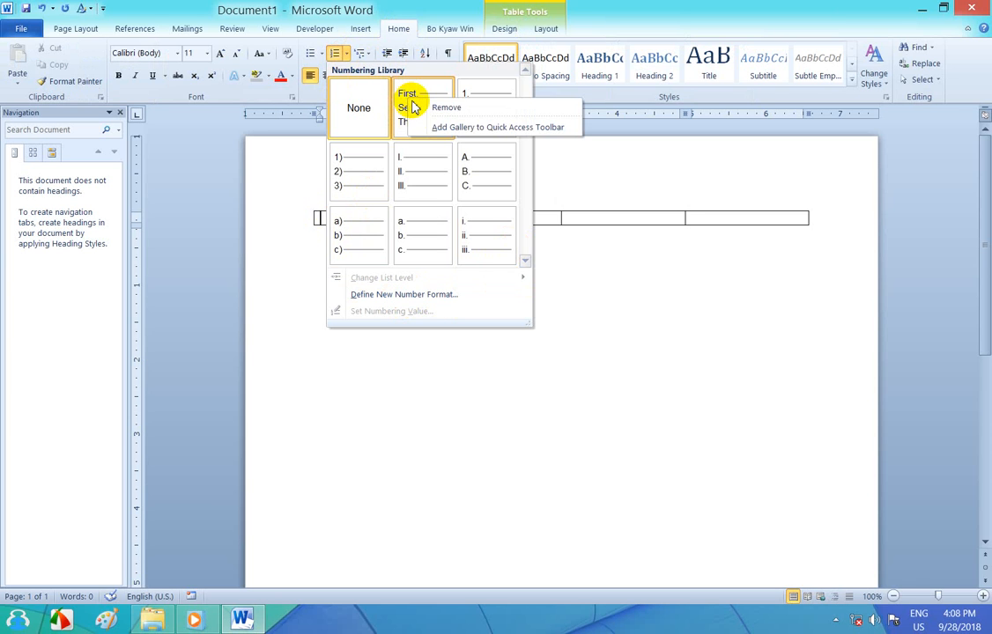
{"action": "left_click", "coordinate": [438, 109]}
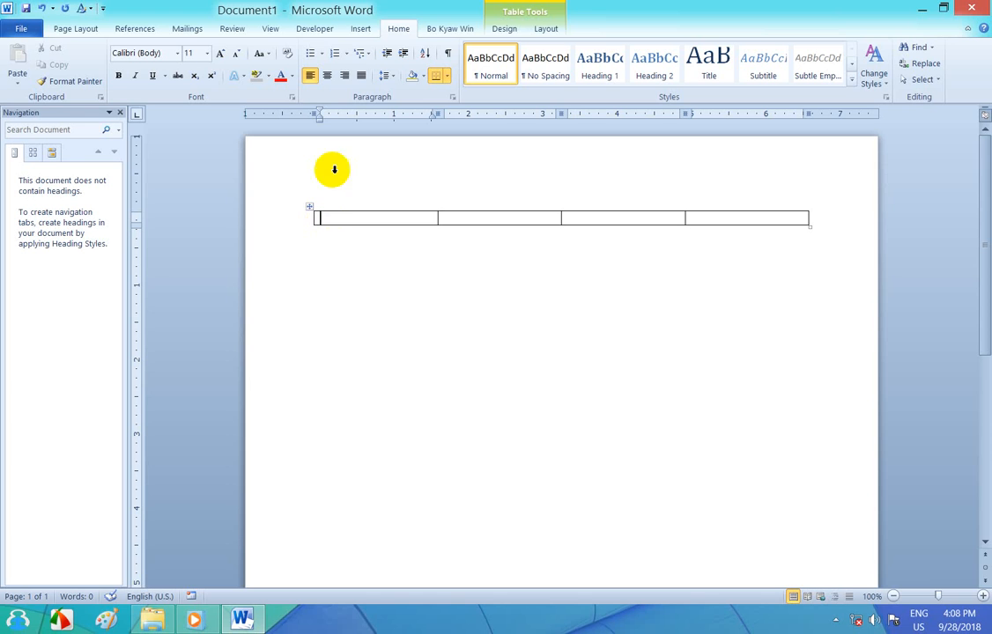
Step: Try the 1, 2, 3 numbering in the table's first cell and remove the number again
{"action": "left_click", "coordinate": [335, 55]}
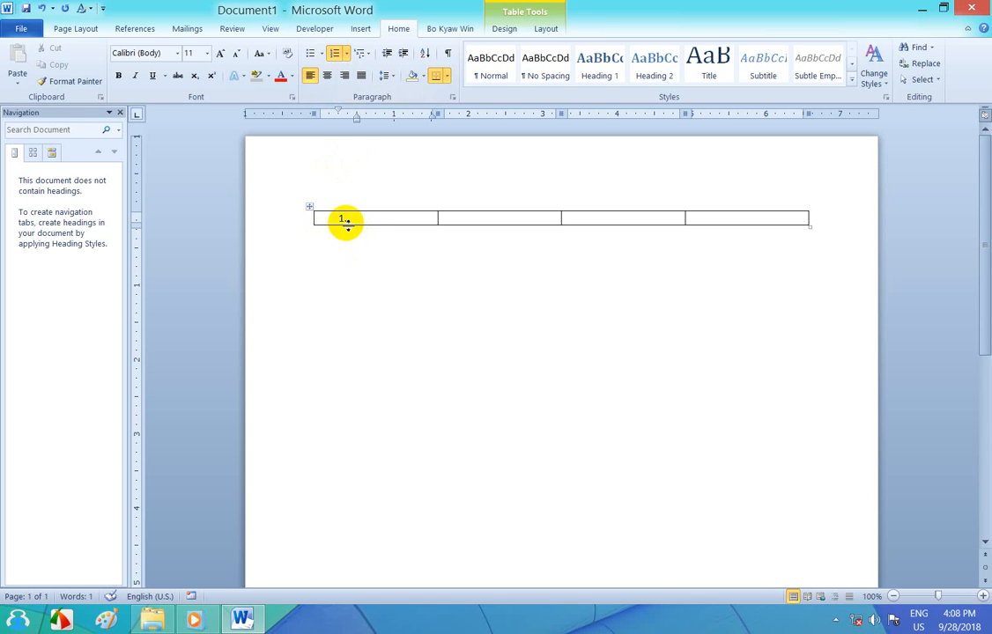
{"action": "key", "text": "BackSpace"}
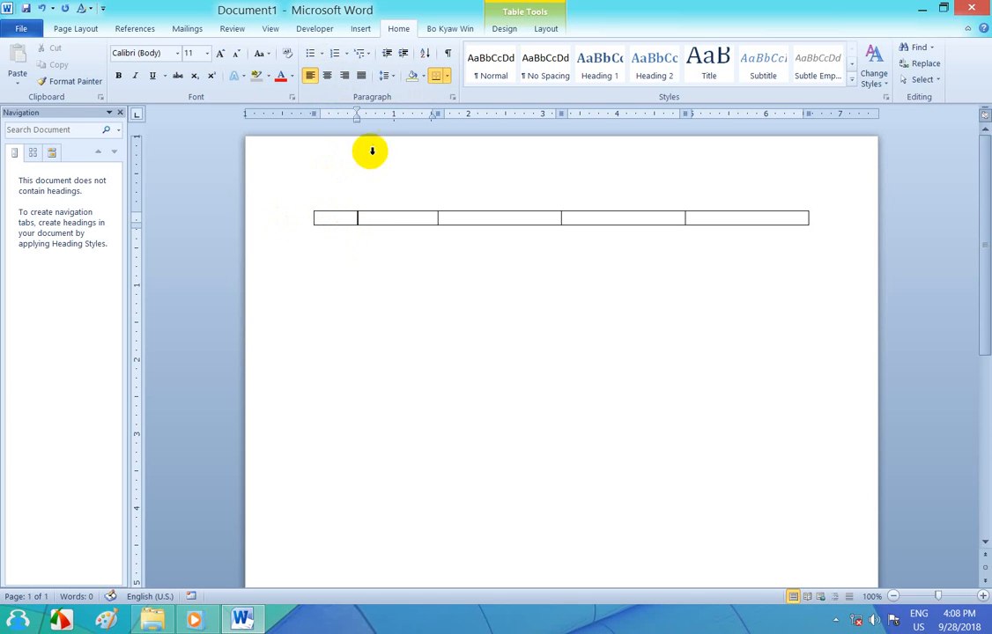
Step: Define a new number format with the number style First, Second, Third and apply it to the table's first cell
{"action": "left_click", "coordinate": [346, 55]}
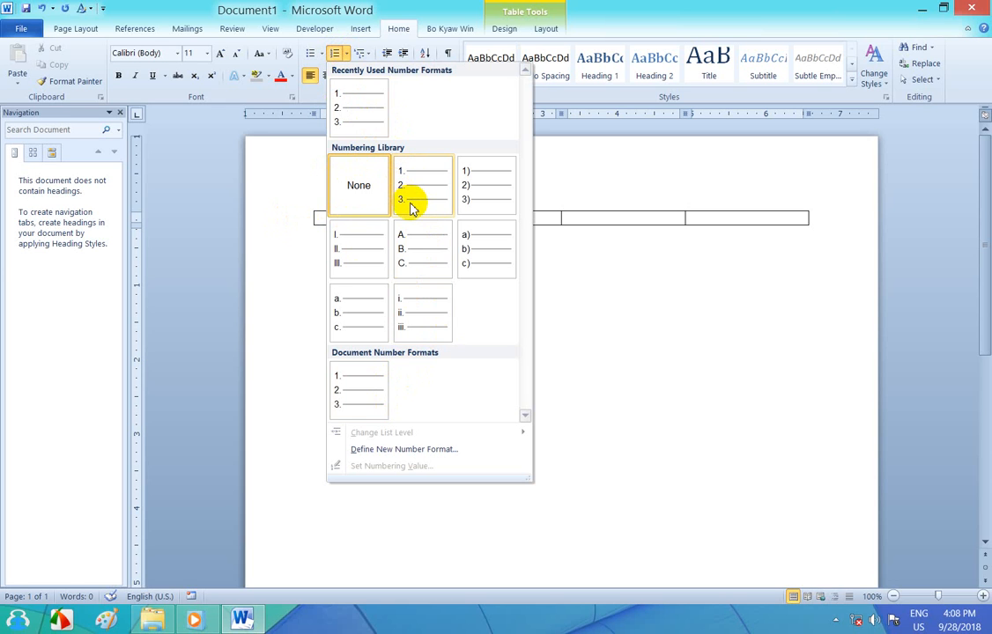
{"action": "left_click", "coordinate": [443, 451]}
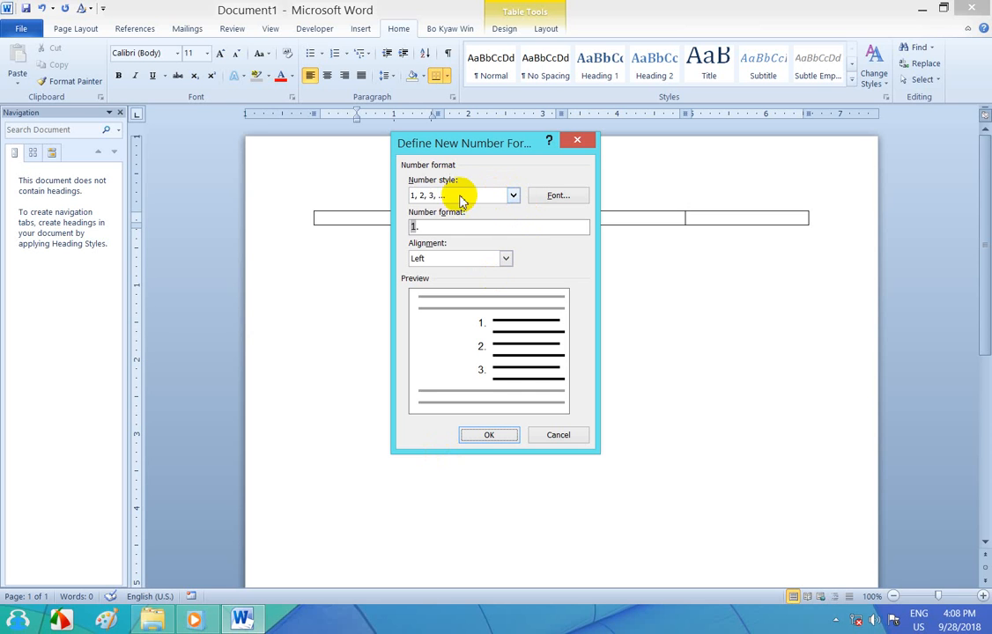
{"action": "left_click", "coordinate": [513, 196]}
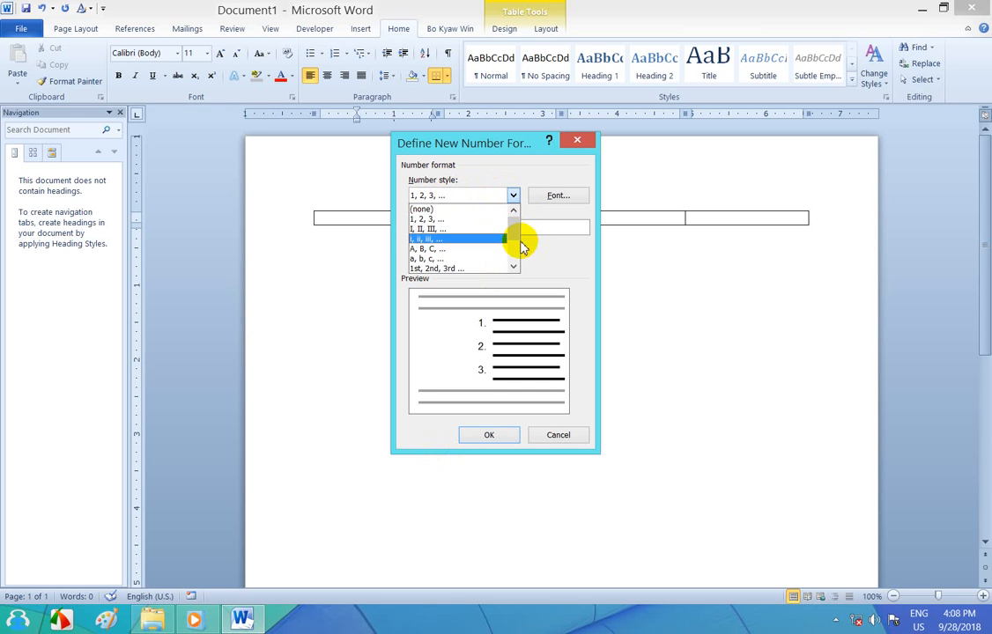
{"action": "left_click_drag", "start_coordinate": [515, 234], "coordinate": [514, 242]}
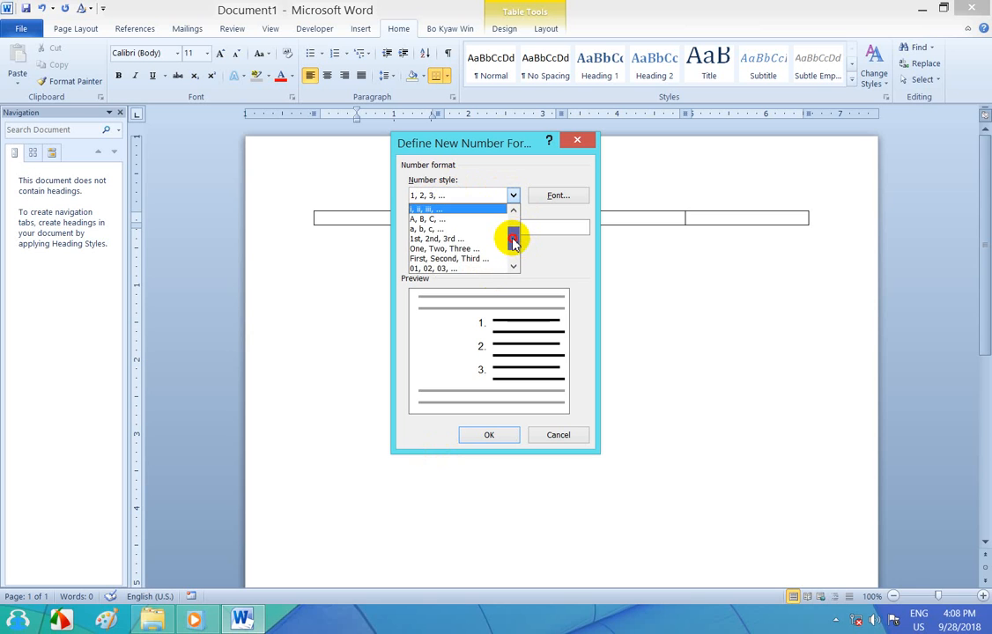
{"action": "left_click", "coordinate": [448, 259]}
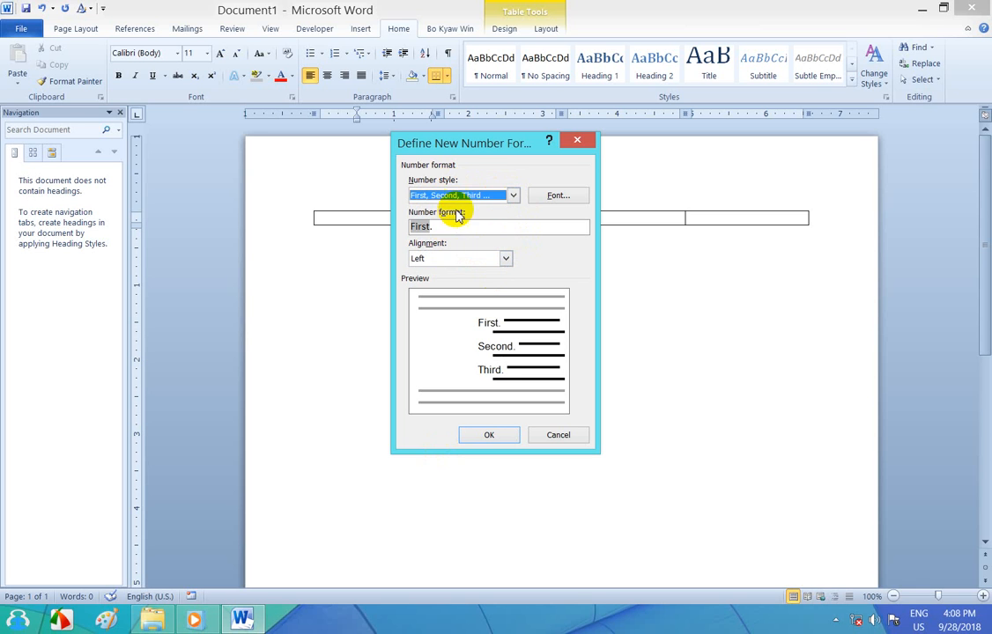
{"action": "left_click", "coordinate": [490, 435]}
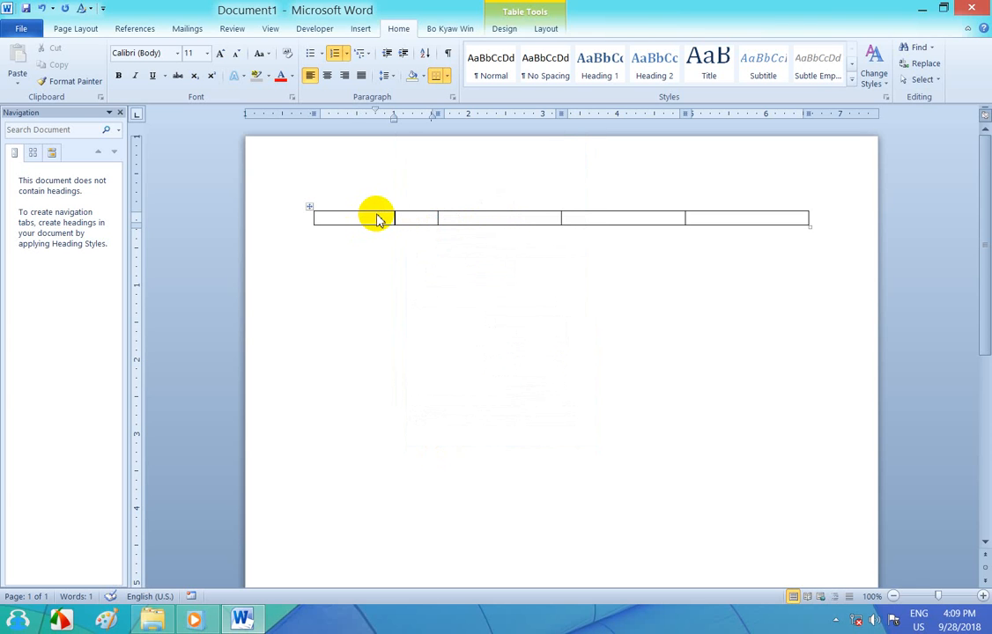
Step: Try reapplying numbering in the narrow first cell, including the recently used First, Second, Third format
{"action": "left_click", "coordinate": [334, 53]}
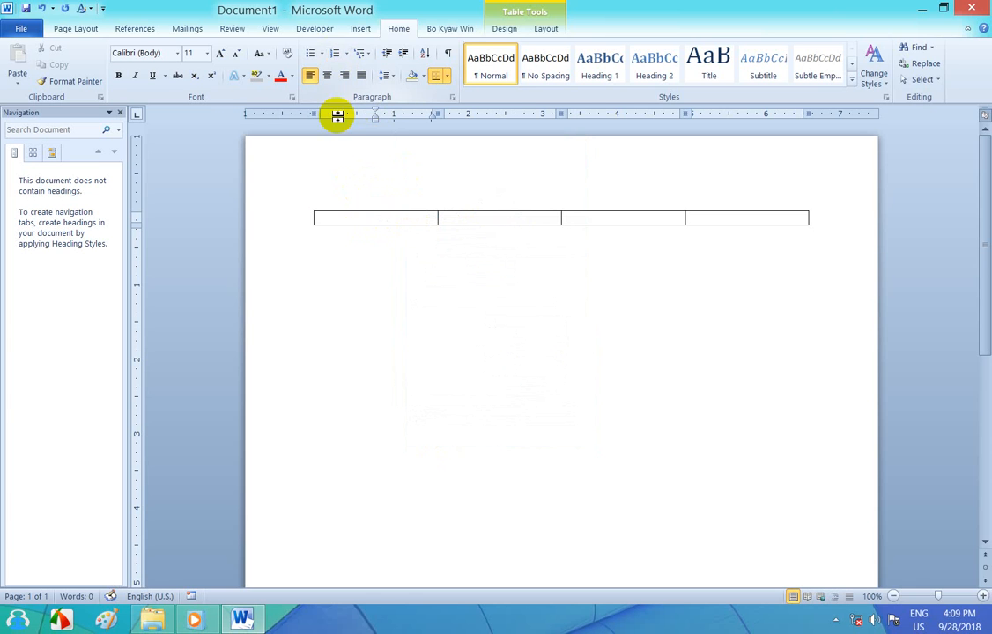
{"action": "left_click", "coordinate": [334, 53]}
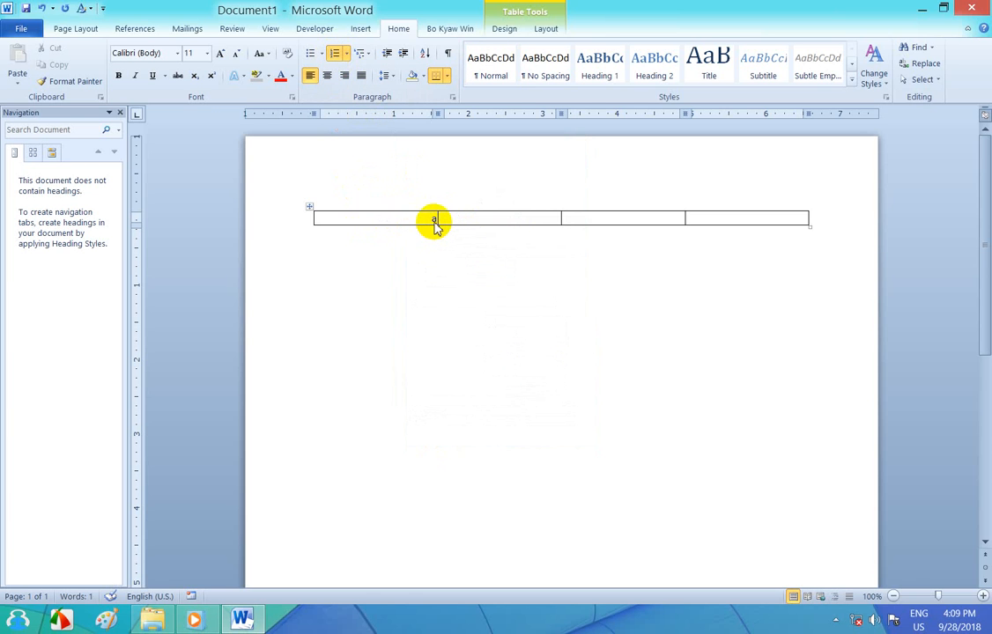
{"action": "left_click", "coordinate": [435, 221]}
{"action": "left_click", "coordinate": [334, 55]}
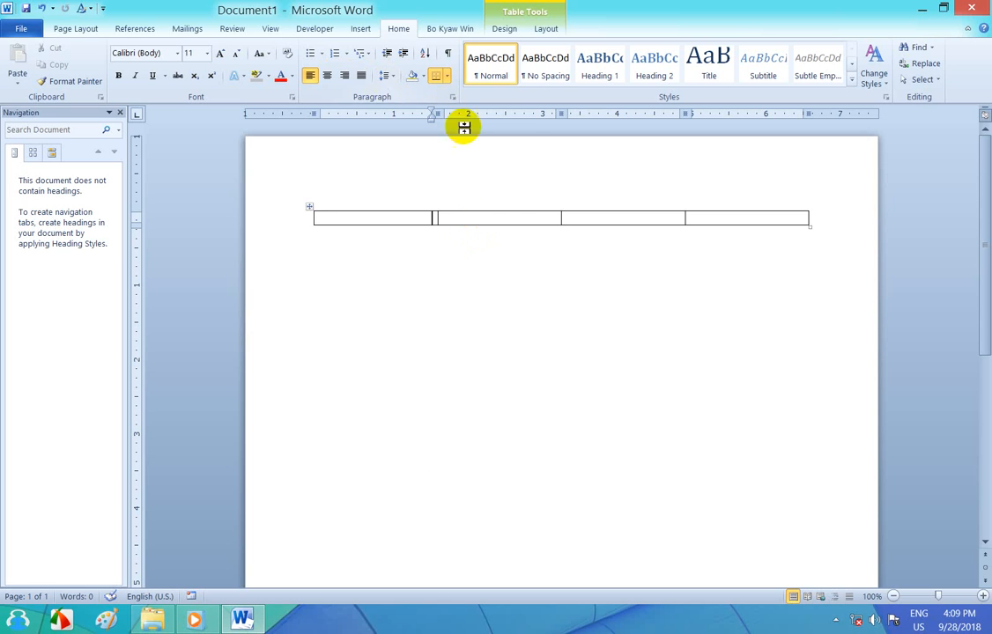
{"action": "left_click", "coordinate": [345, 53]}
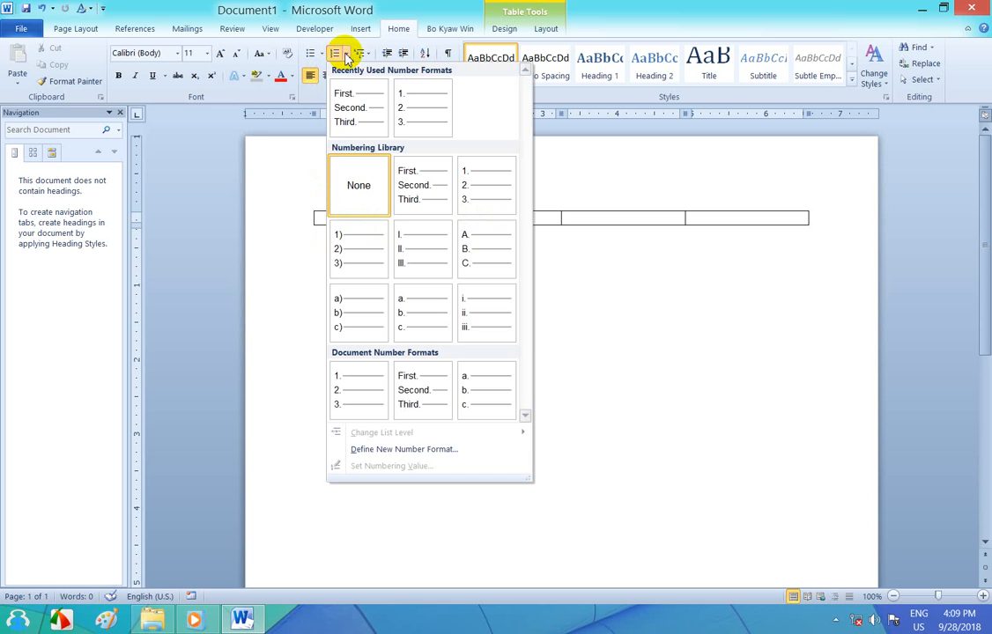
{"action": "left_click", "coordinate": [353, 106]}
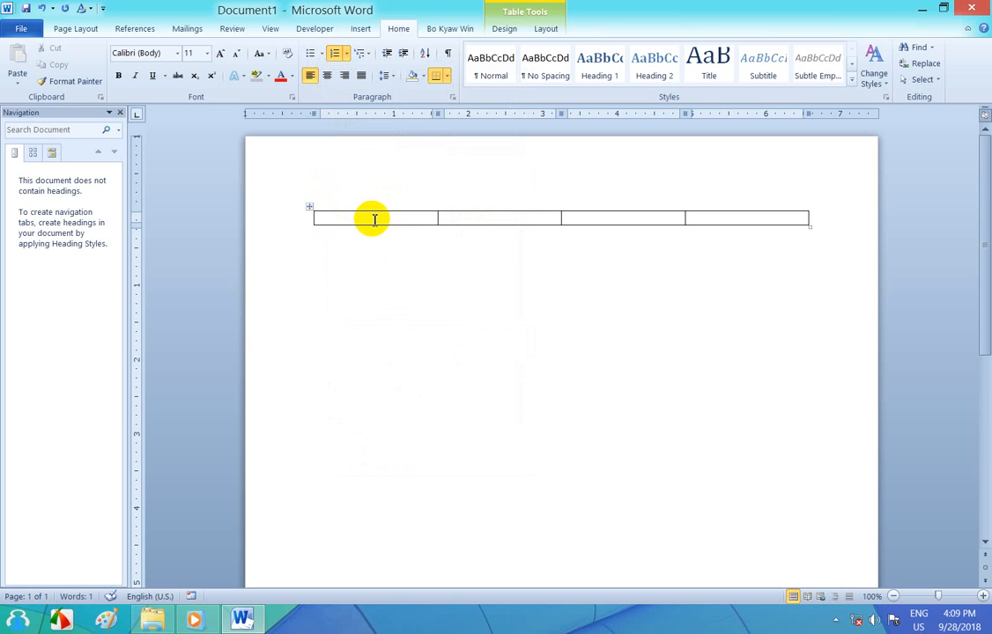
{"action": "left_click", "coordinate": [335, 55]}
{"action": "left_click", "coordinate": [335, 55]}
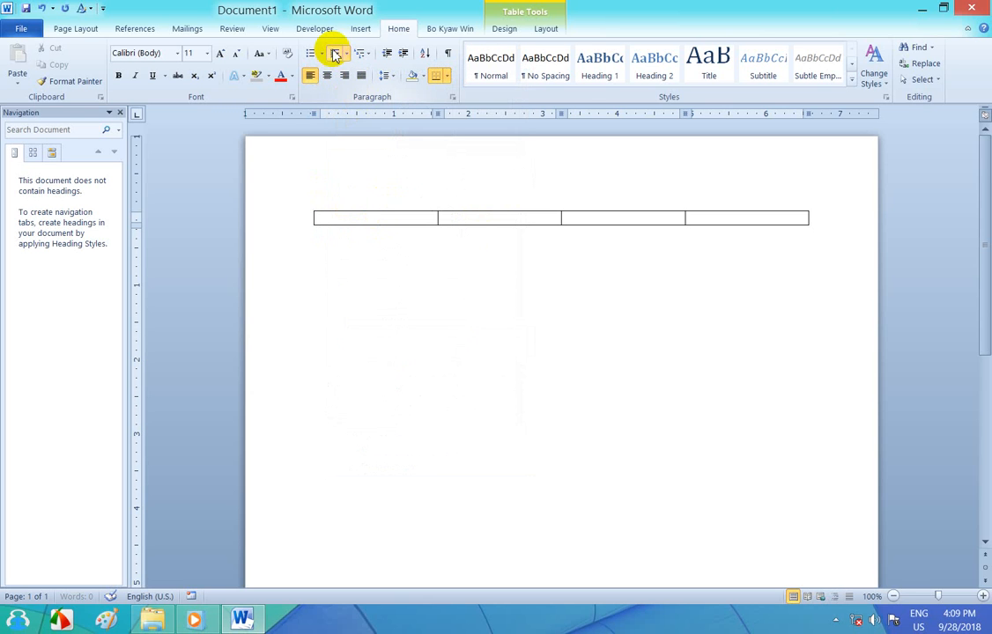
Step: Delete the four-column table and insert a table with two columns and two rows in its place
{"action": "right_click", "coordinate": [310, 212]}
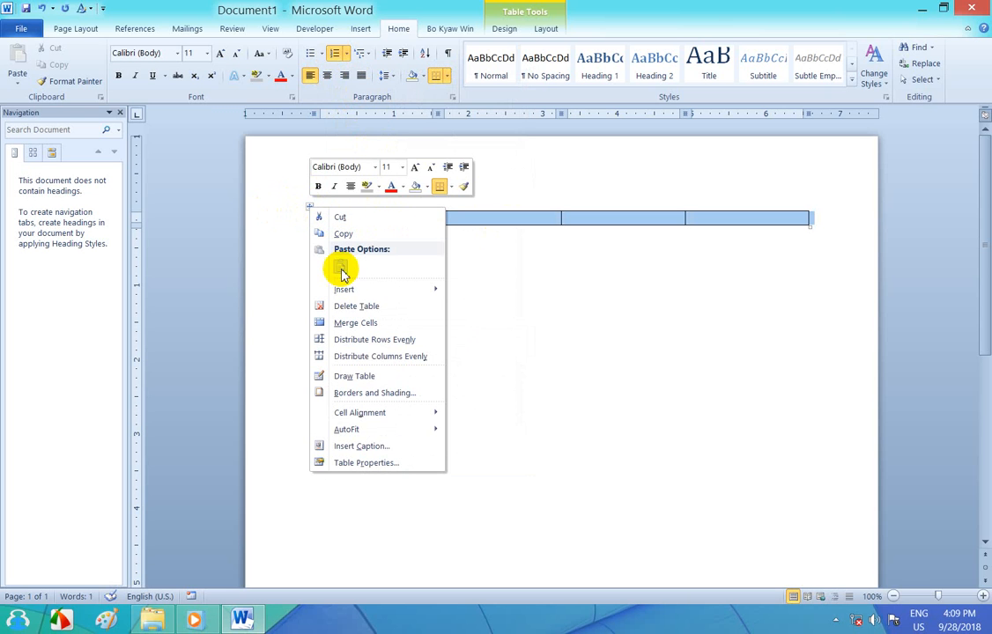
{"action": "left_click", "coordinate": [322, 305]}
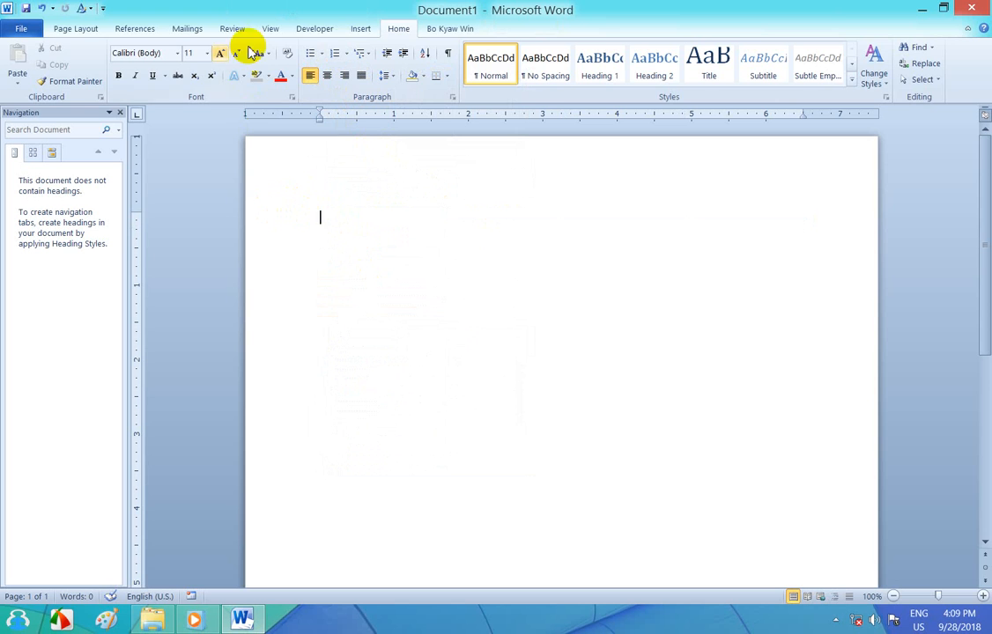
{"action": "left_click", "coordinate": [358, 29]}
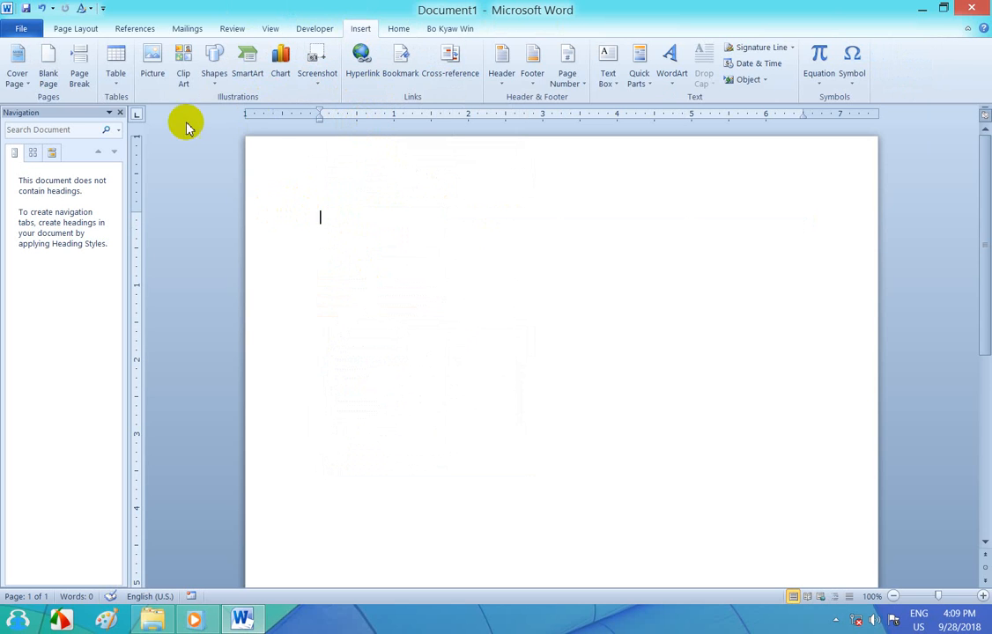
{"action": "left_click", "coordinate": [117, 77]}
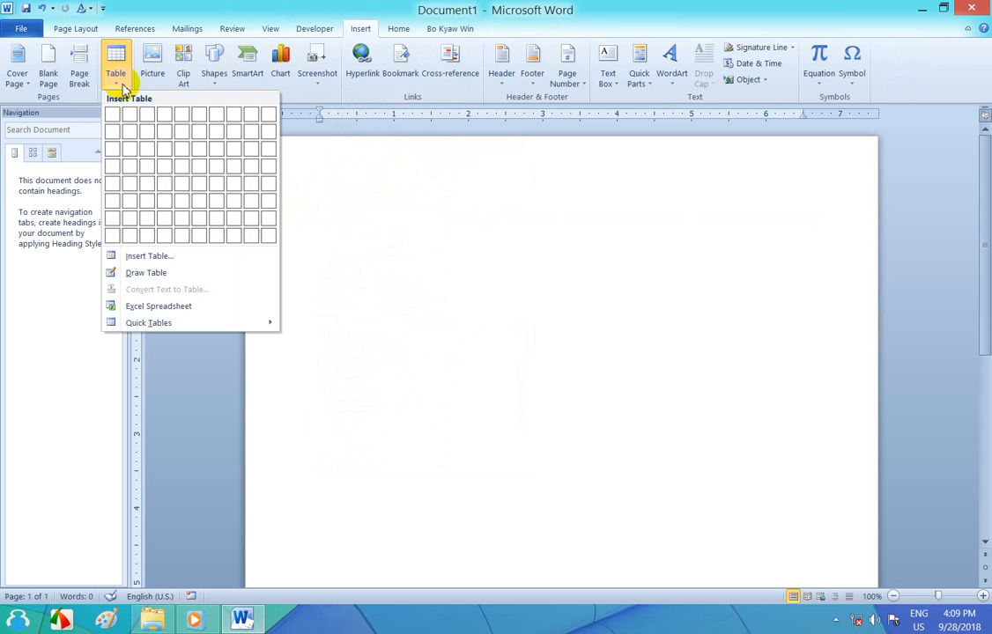
{"action": "left_click", "coordinate": [129, 128]}
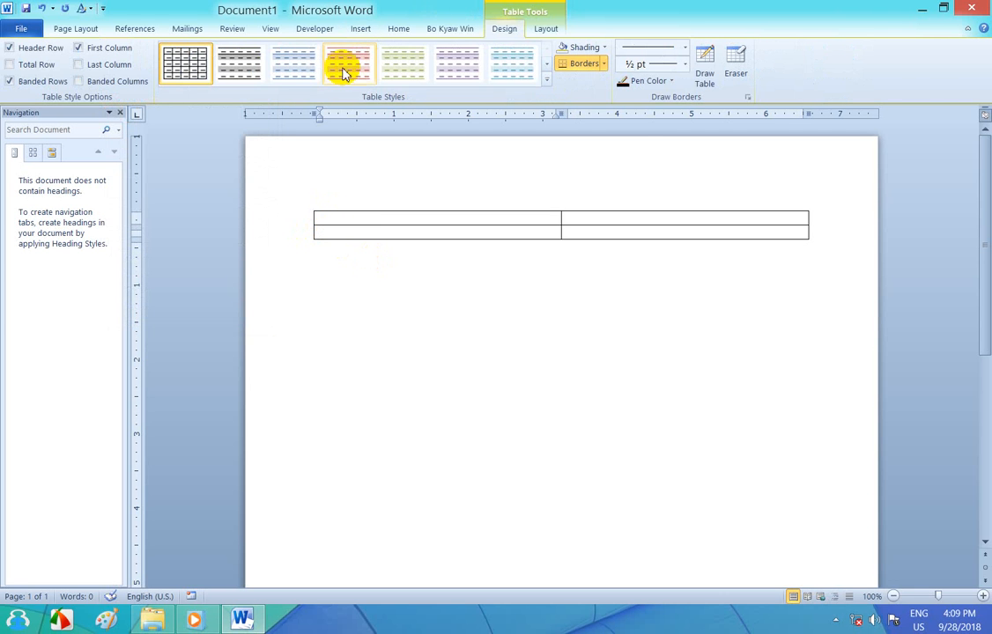
Step: Apply the First, Second, Third numbering to both cells of the table's first column
{"action": "left_click", "coordinate": [397, 29]}
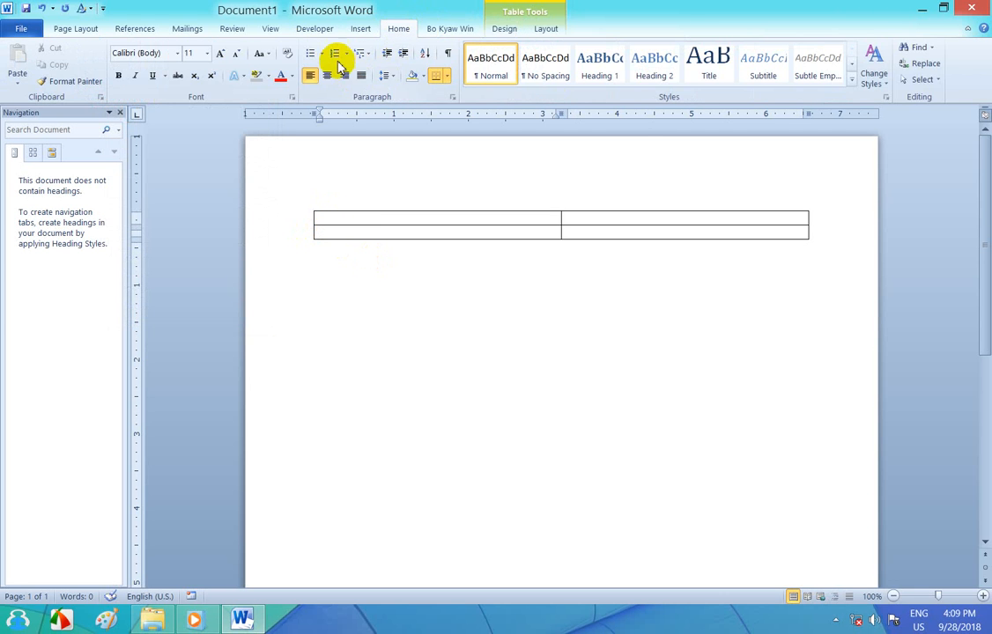
{"action": "left_click", "coordinate": [336, 55]}
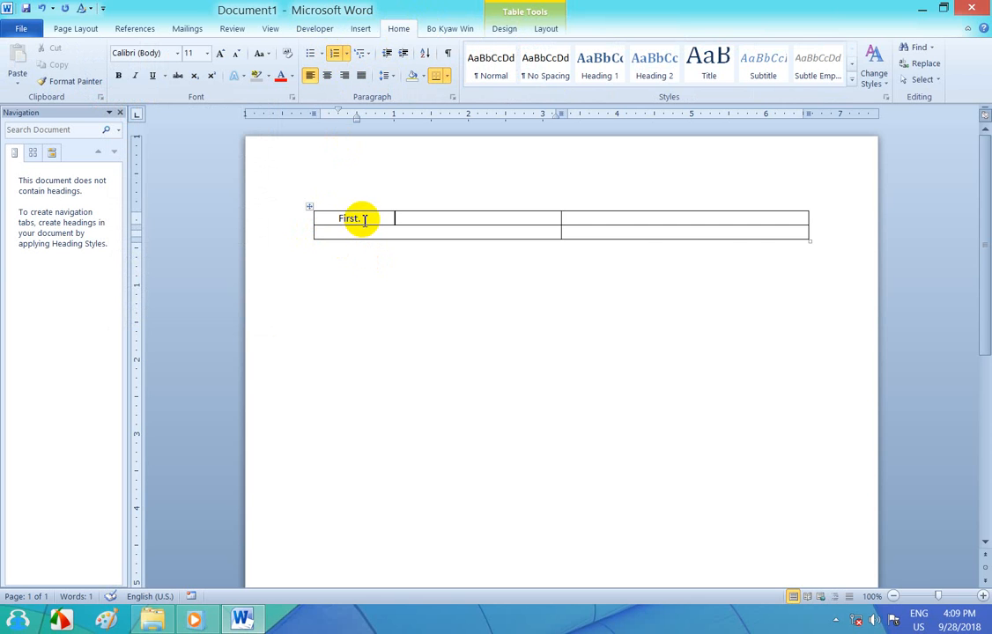
{"action": "left_click", "coordinate": [813, 219]}
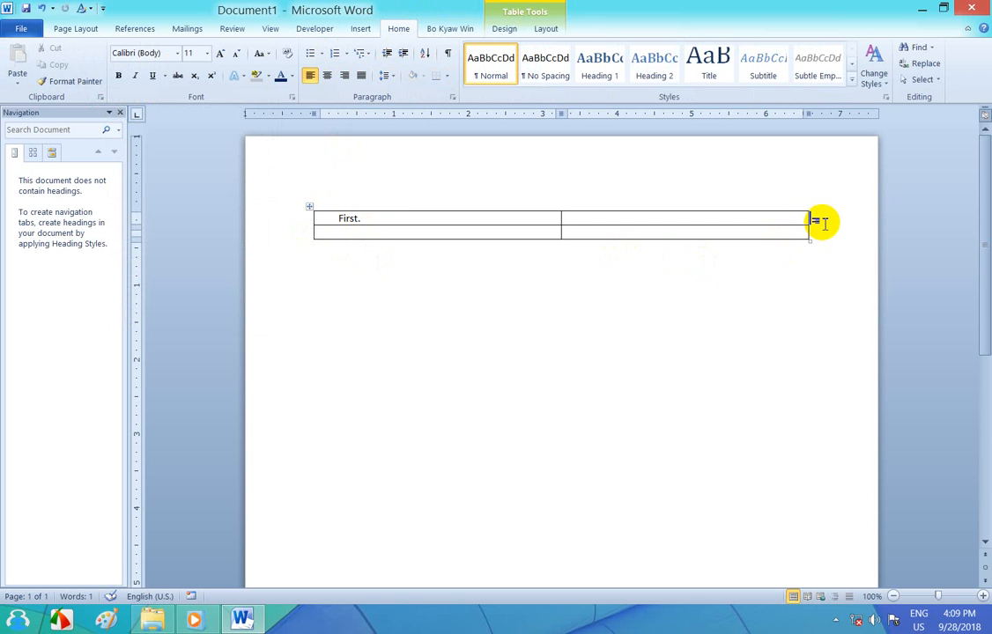
{"action": "left_click", "coordinate": [436, 233]}
{"action": "left_click", "coordinate": [333, 53]}
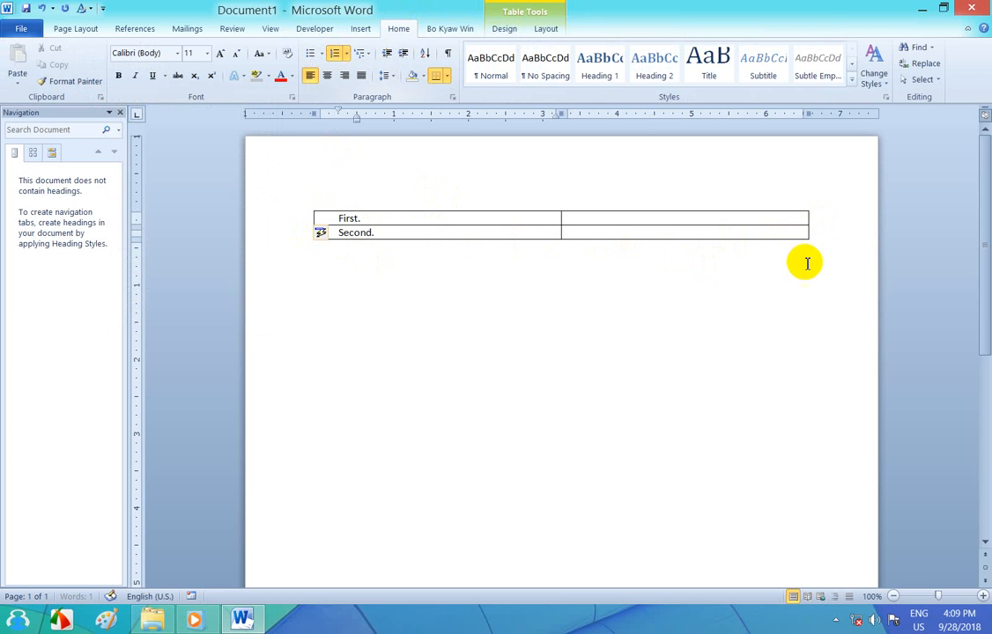
Step: Add rows one at a time at the end of the table until the first column's numbering reaches Nineteenth
{"action": "left_click", "coordinate": [814, 233]}
{"action": "key", "text": "Return"}
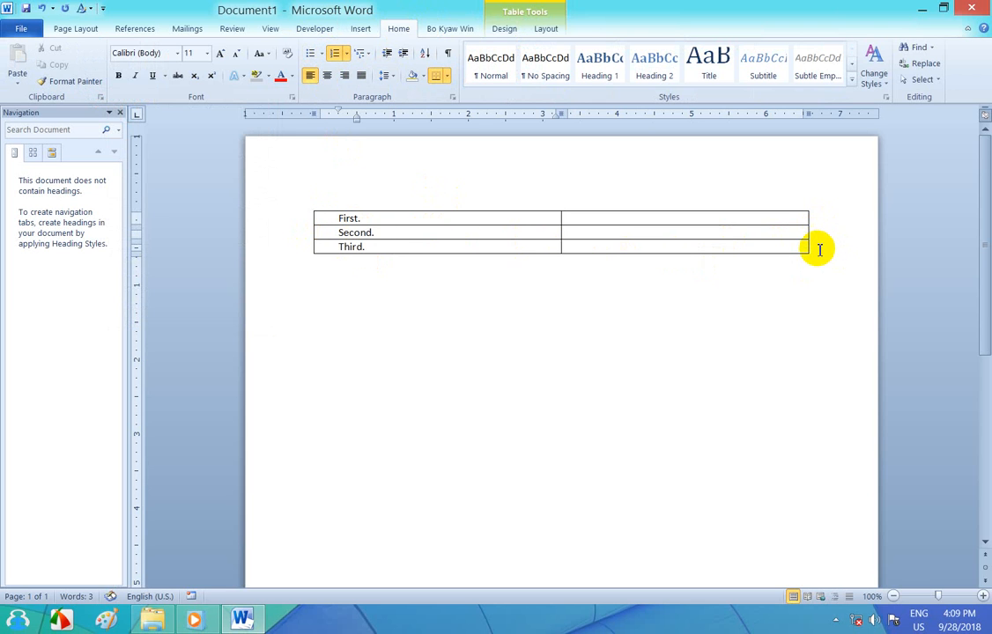
{"action": "left_click", "coordinate": [818, 248]}
{"action": "key", "text": "Return"}
{"action": "left_click", "coordinate": [817, 261]}
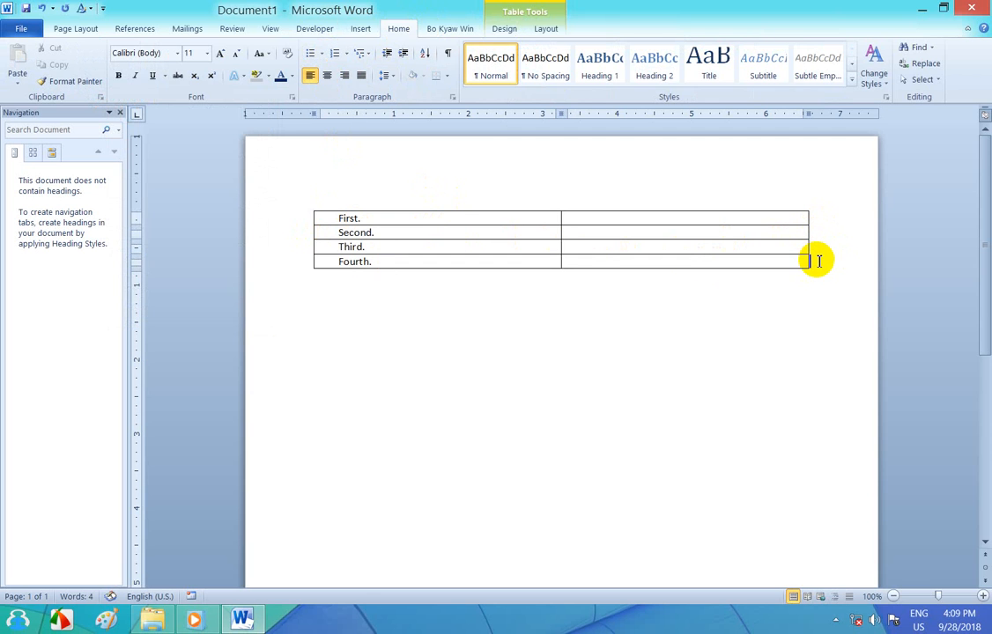
{"action": "key", "text": "Return"}
{"action": "left_click", "coordinate": [817, 275]}
{"action": "key", "text": "Return"}
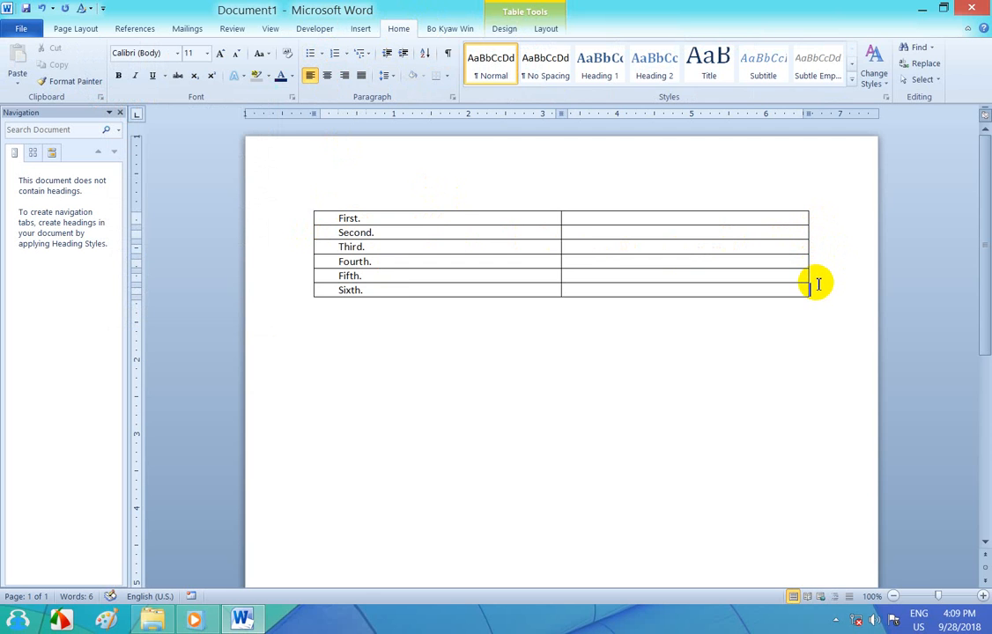
{"action": "left_click", "coordinate": [819, 289]}
{"action": "key", "text": "Return"}
{"action": "left_click", "coordinate": [820, 303]}
{"action": "key", "text": "Return"}
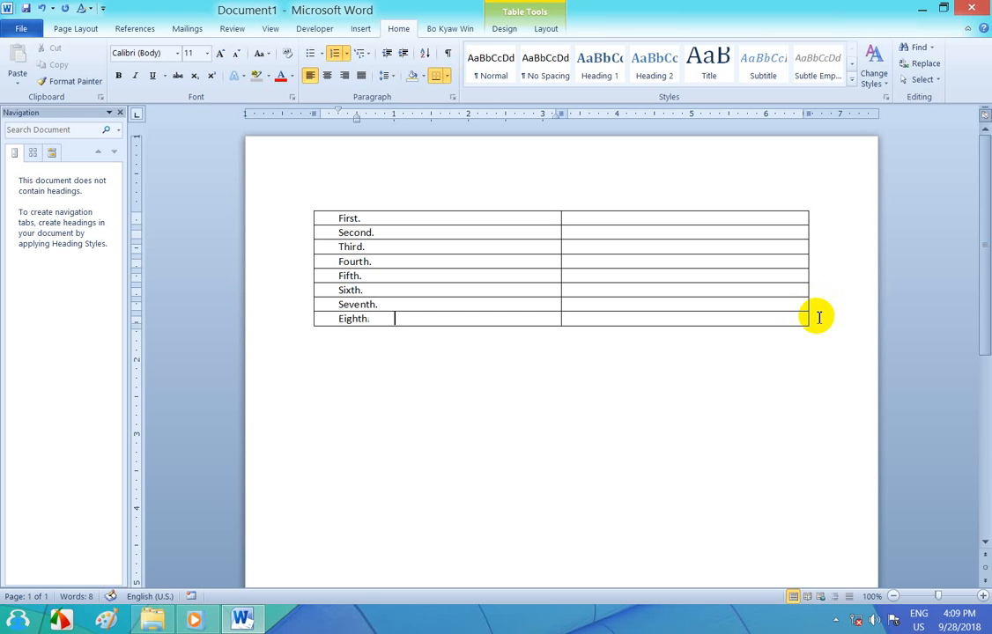
{"action": "left_click", "coordinate": [815, 318]}
{"action": "key", "text": "Return"}
{"action": "left_click", "coordinate": [816, 333]}
{"action": "key", "text": "Return"}
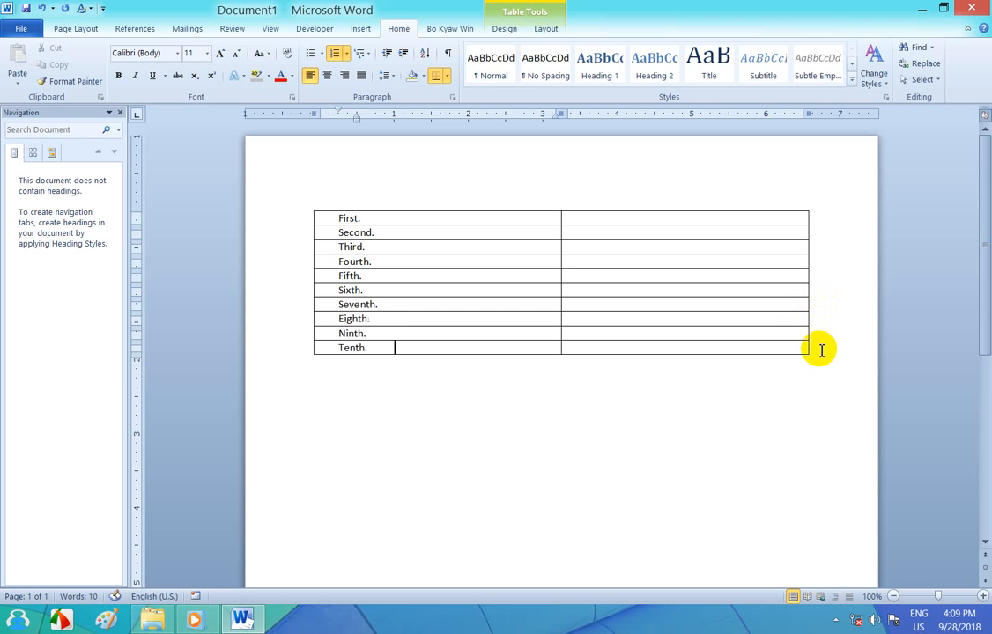
{"action": "left_click", "coordinate": [821, 348]}
{"action": "key", "text": "Return"}
{"action": "left_click", "coordinate": [819, 362]}
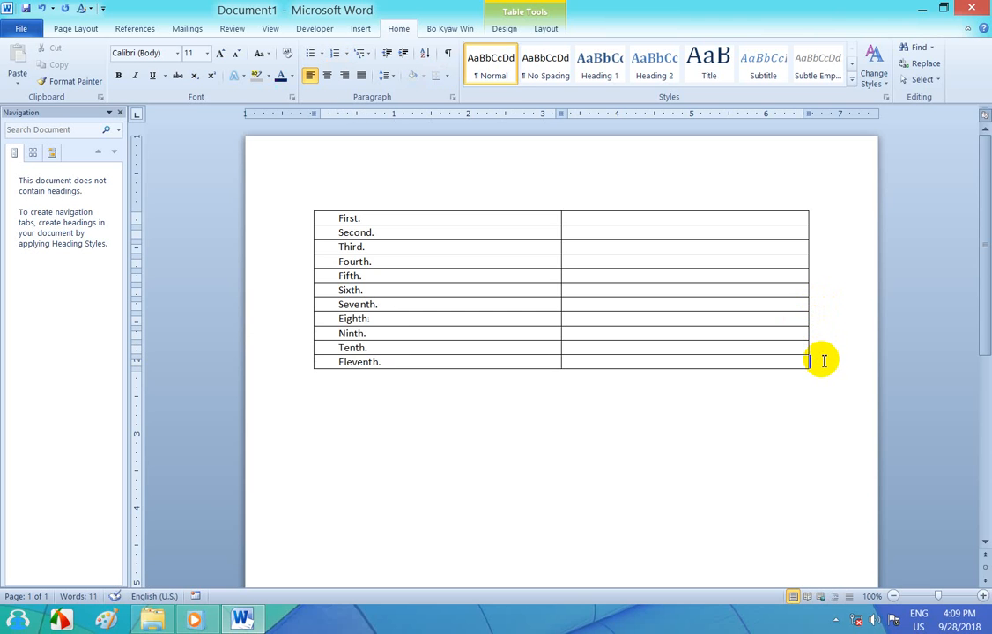
{"action": "key", "text": "Return"}
{"action": "left_click", "coordinate": [825, 377]}
{"action": "key", "text": "Return"}
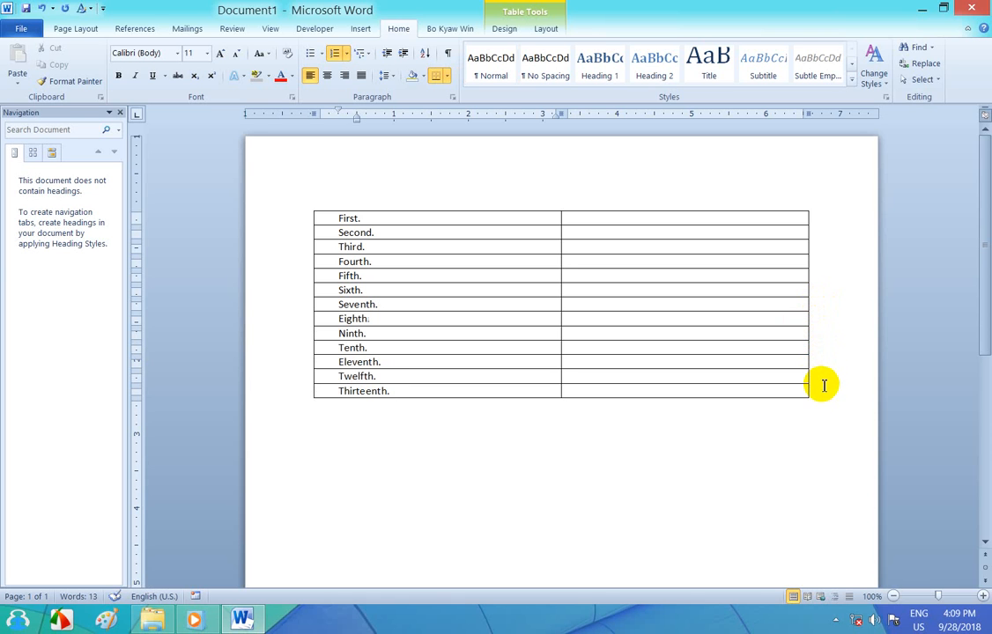
{"action": "left_click", "coordinate": [824, 385]}
{"action": "key", "text": "Return"}
{"action": "left_click", "coordinate": [815, 404]}
{"action": "key", "text": "Return"}
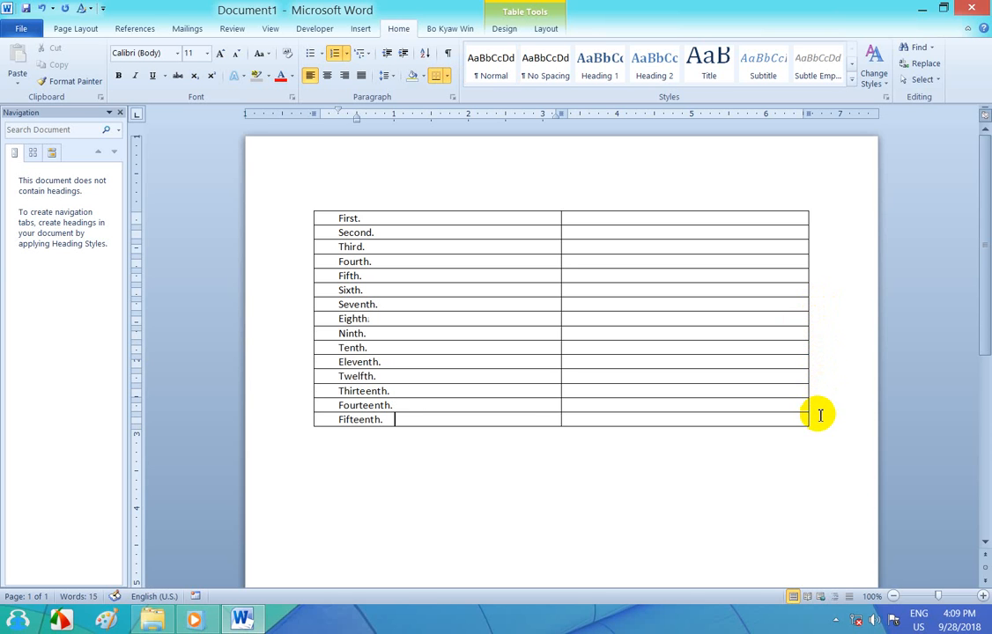
{"action": "left_click", "coordinate": [816, 414]}
{"action": "key", "text": "Return"}
{"action": "left_click", "coordinate": [826, 430]}
{"action": "key", "text": "Return"}
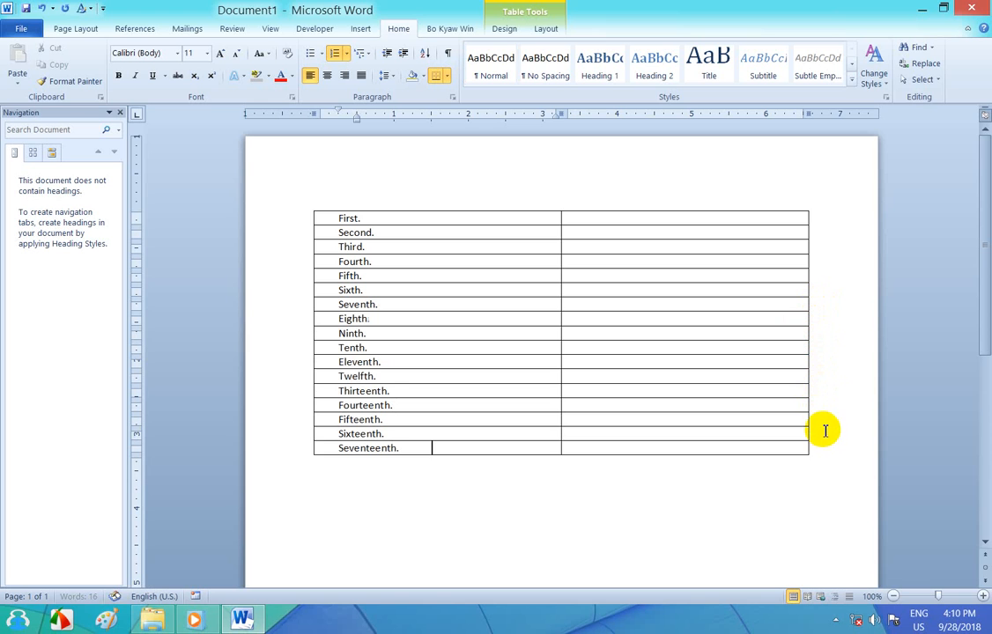
{"action": "left_click", "coordinate": [824, 448]}
{"action": "key", "text": "Return"}
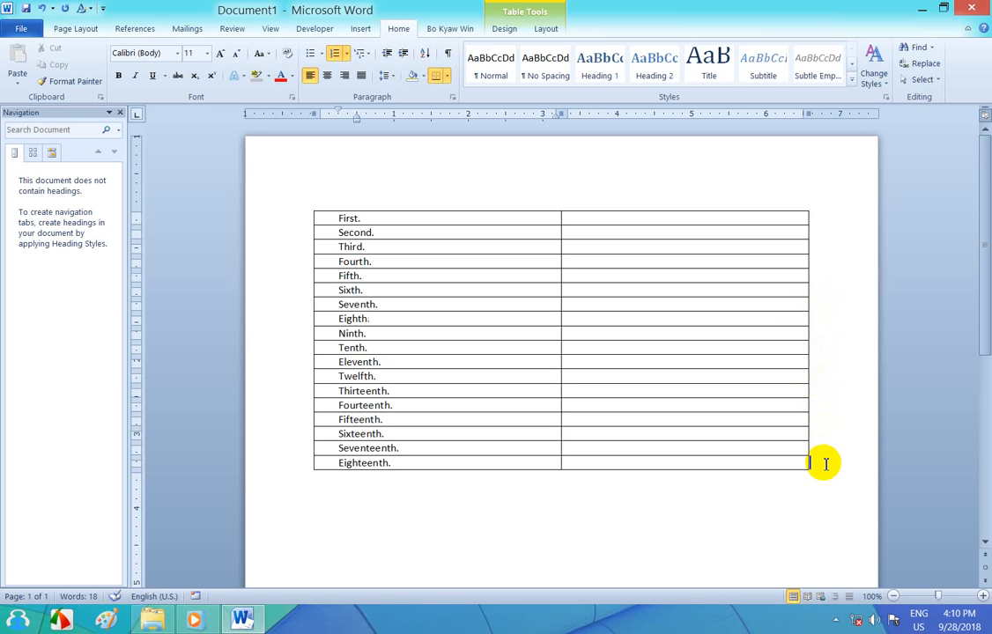
{"action": "left_click", "coordinate": [826, 464]}
{"action": "key", "text": "Return"}
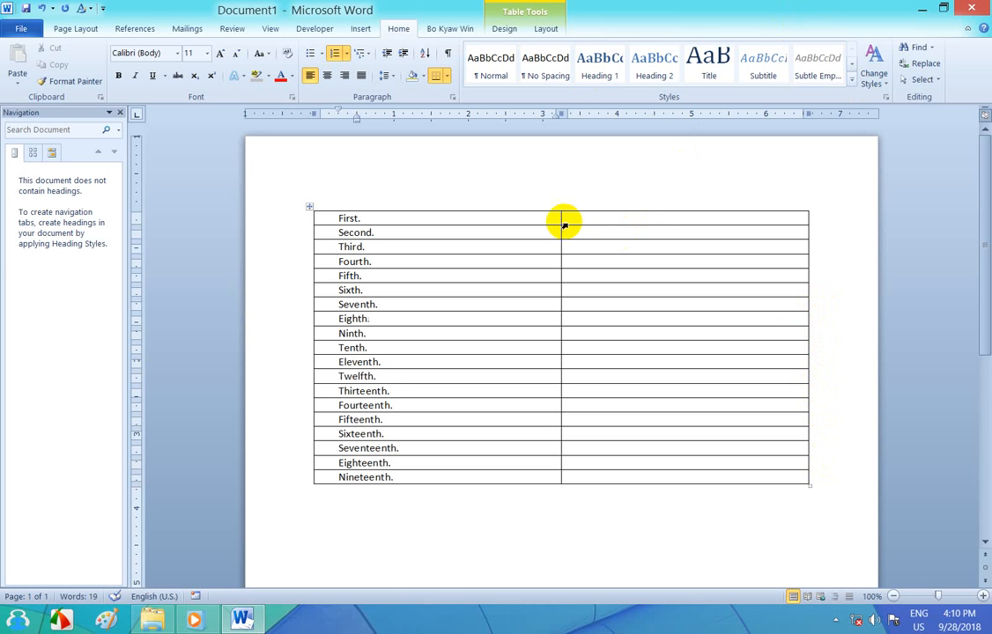
Step: Narrow the table's first column to about 1.2 inches and select the whole column
{"action": "left_click_drag", "start_coordinate": [562, 222], "coordinate": [402, 238]}
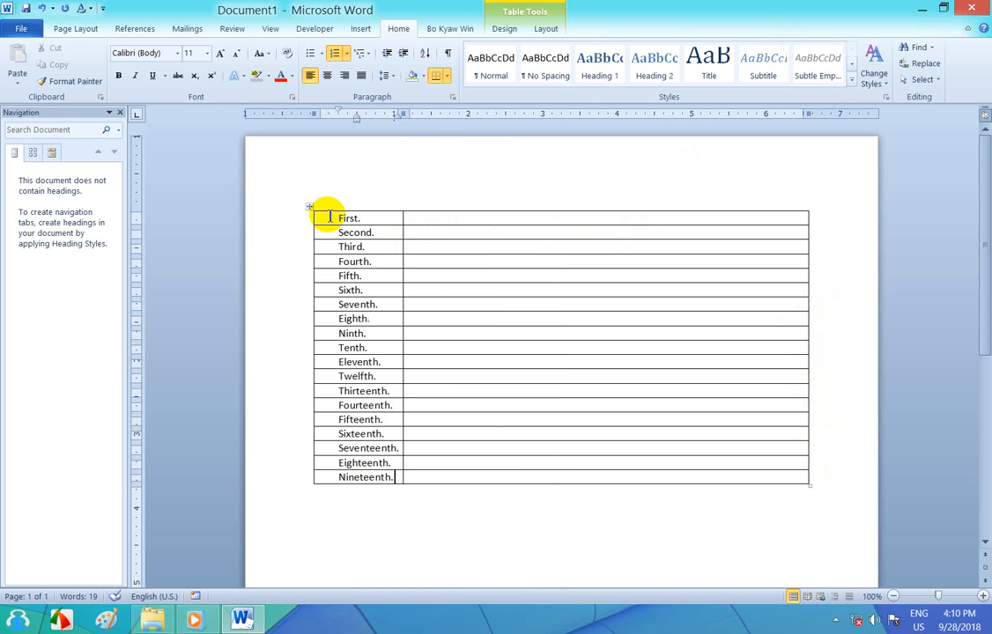
{"action": "left_click_drag", "start_coordinate": [330, 217], "coordinate": [368, 493]}
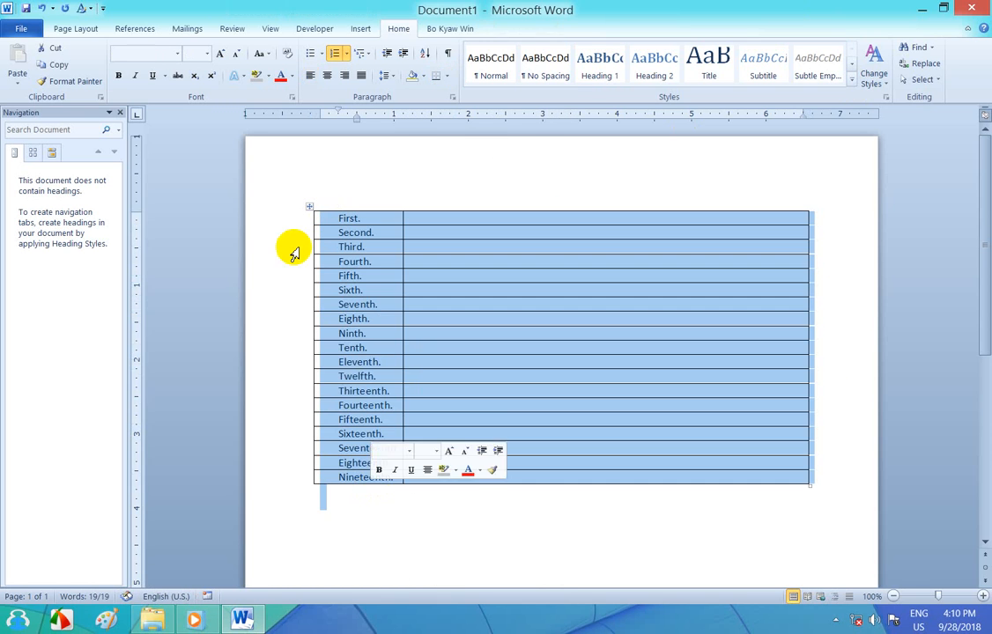
{"action": "left_click", "coordinate": [347, 206]}
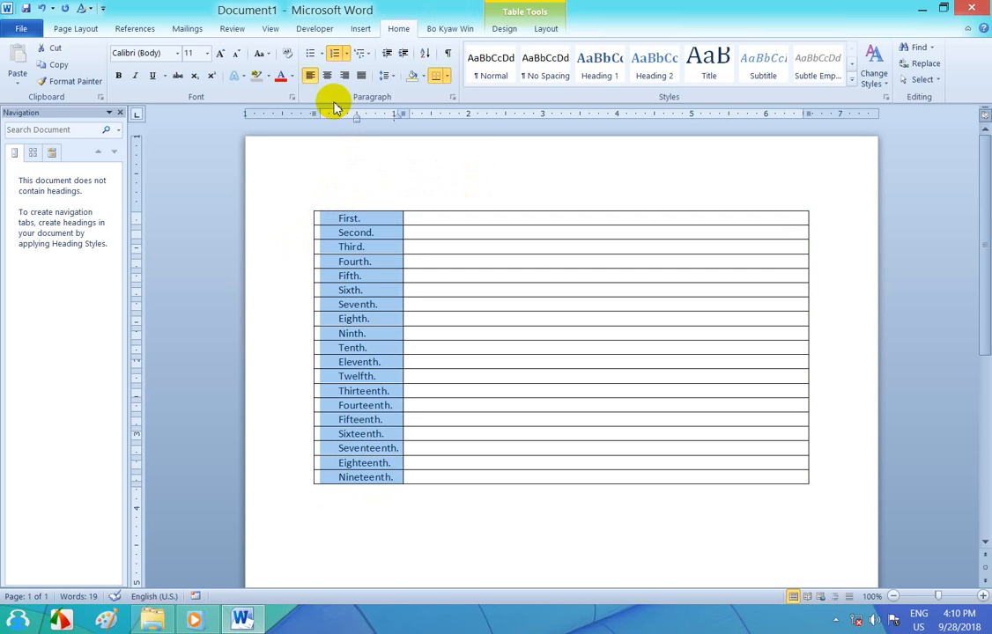
Step: Replace the first column's numbering with a newly defined picture bullet, choosing the round blue image
{"action": "left_click", "coordinate": [312, 54]}
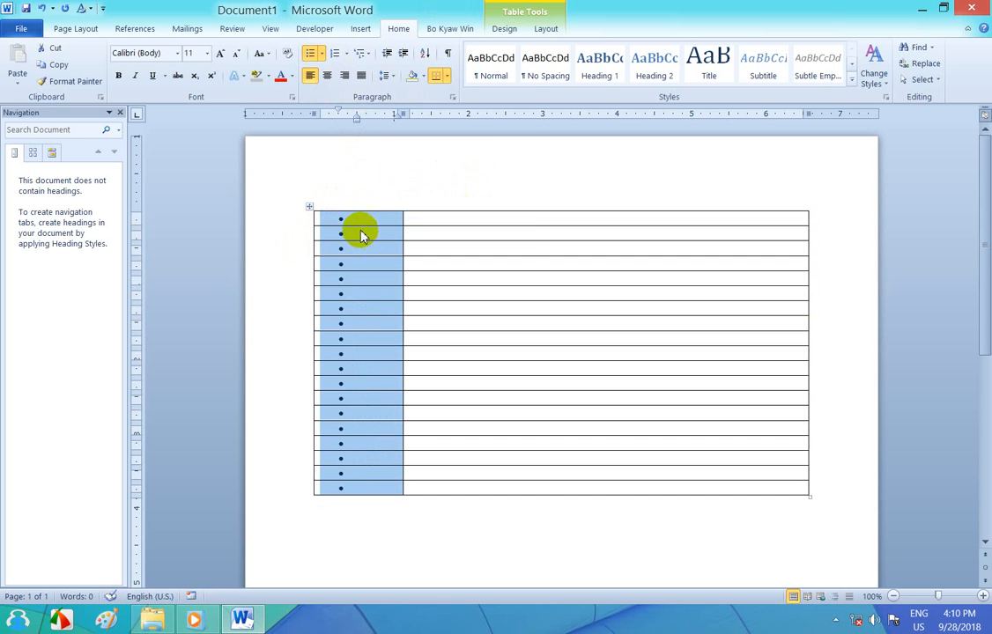
{"action": "left_click", "coordinate": [322, 54]}
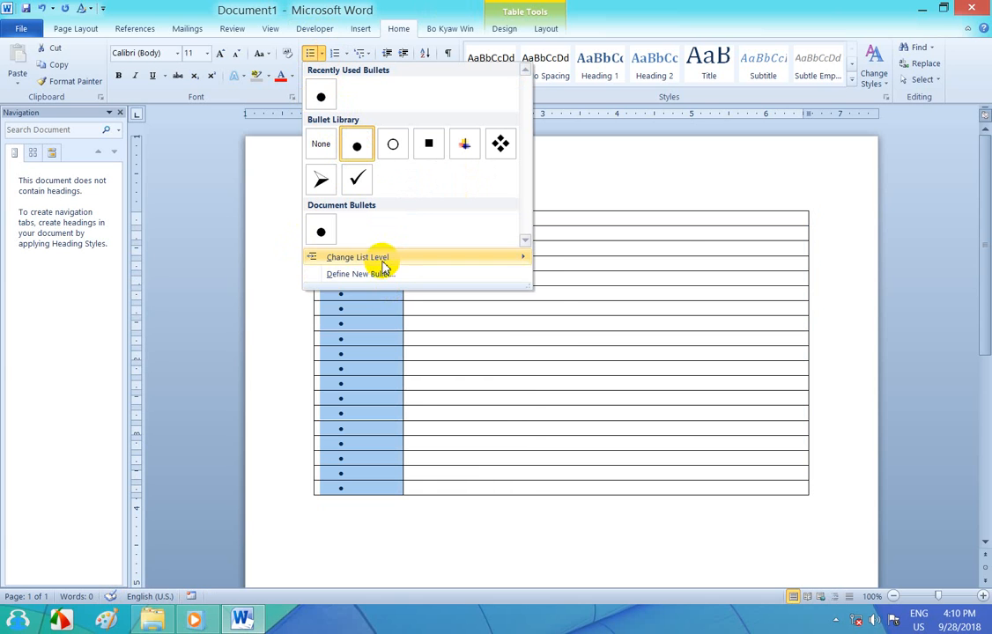
{"action": "mouse_move", "coordinate": [384, 266]}
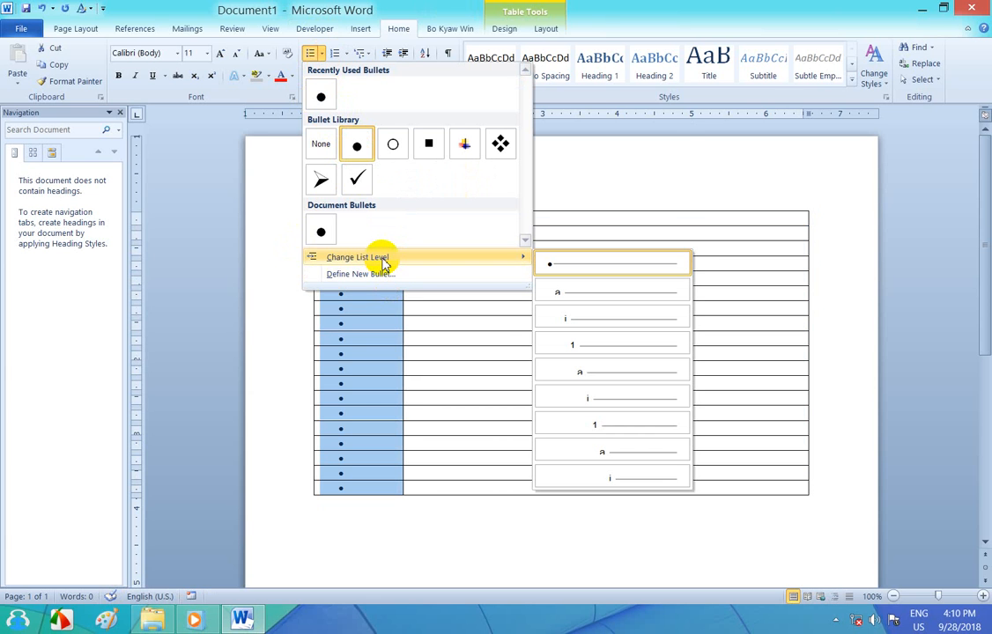
{"action": "left_click", "coordinate": [381, 275]}
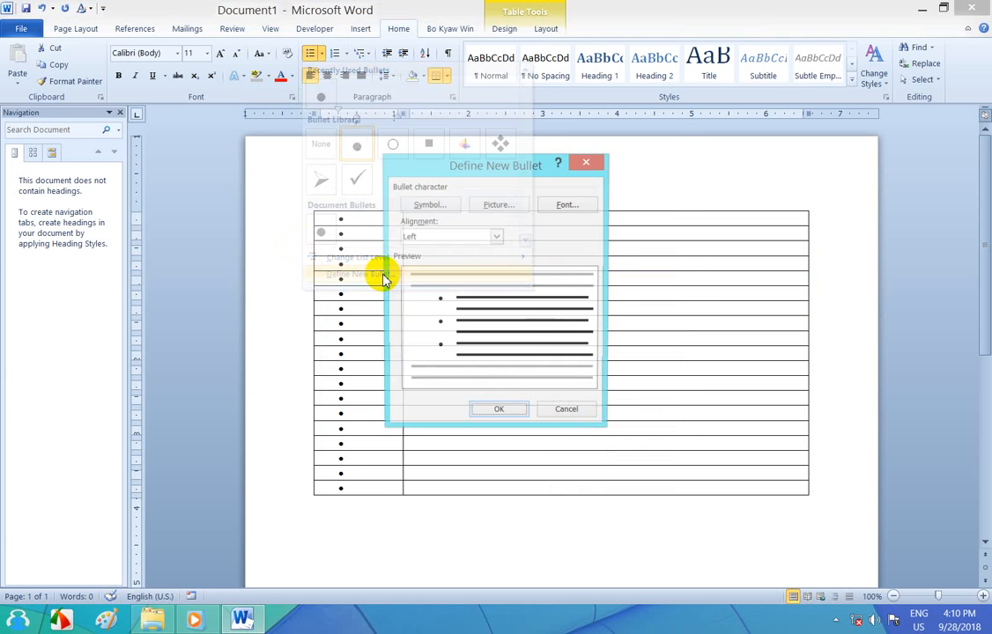
{"action": "left_click", "coordinate": [499, 207]}
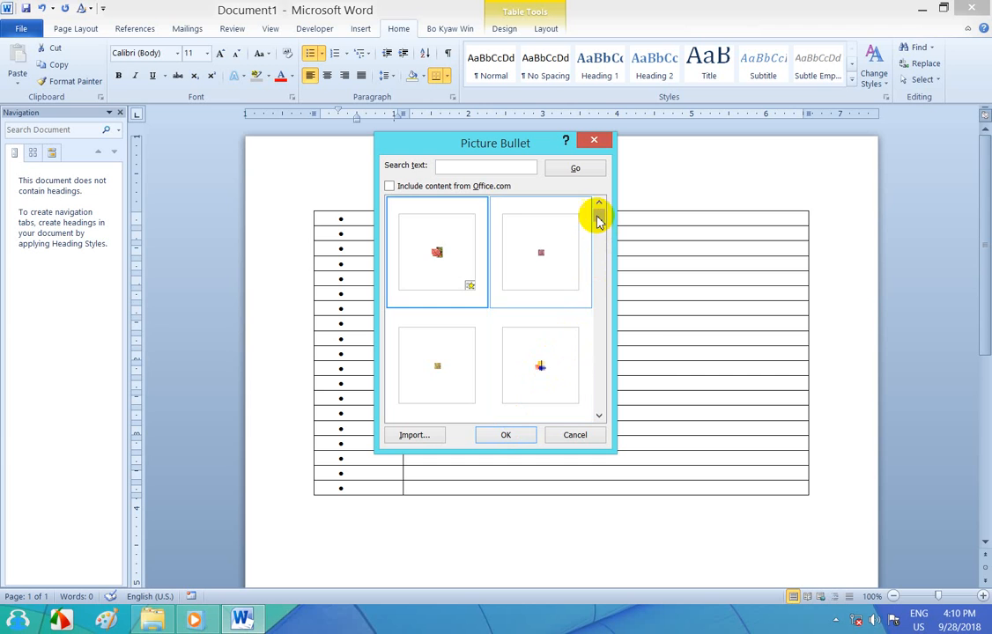
{"action": "left_click_drag", "start_coordinate": [597, 220], "coordinate": [602, 354]}
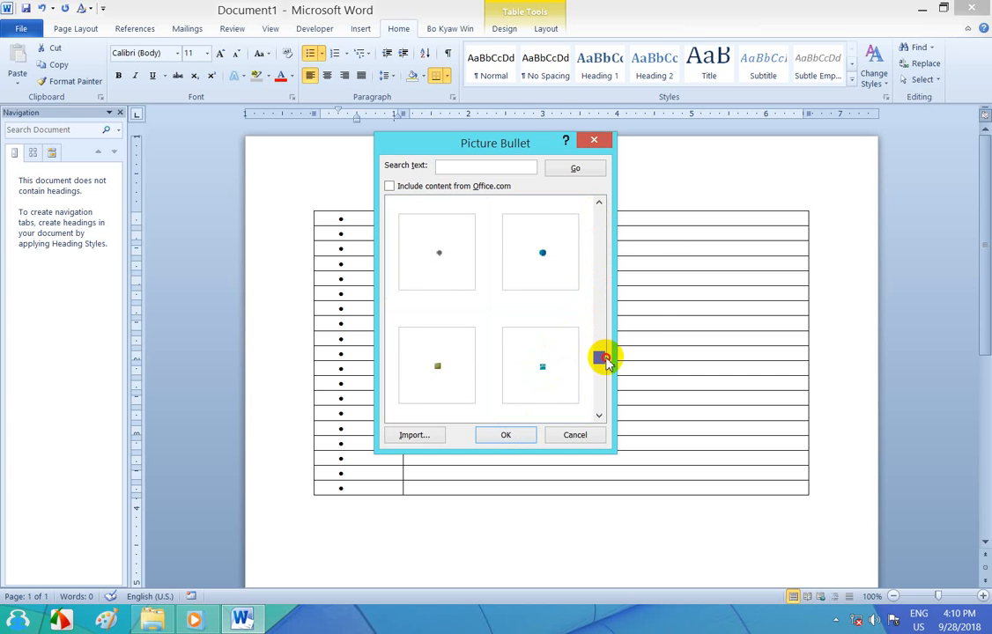
{"action": "left_click", "coordinate": [544, 272]}
{"action": "left_click", "coordinate": [503, 435]}
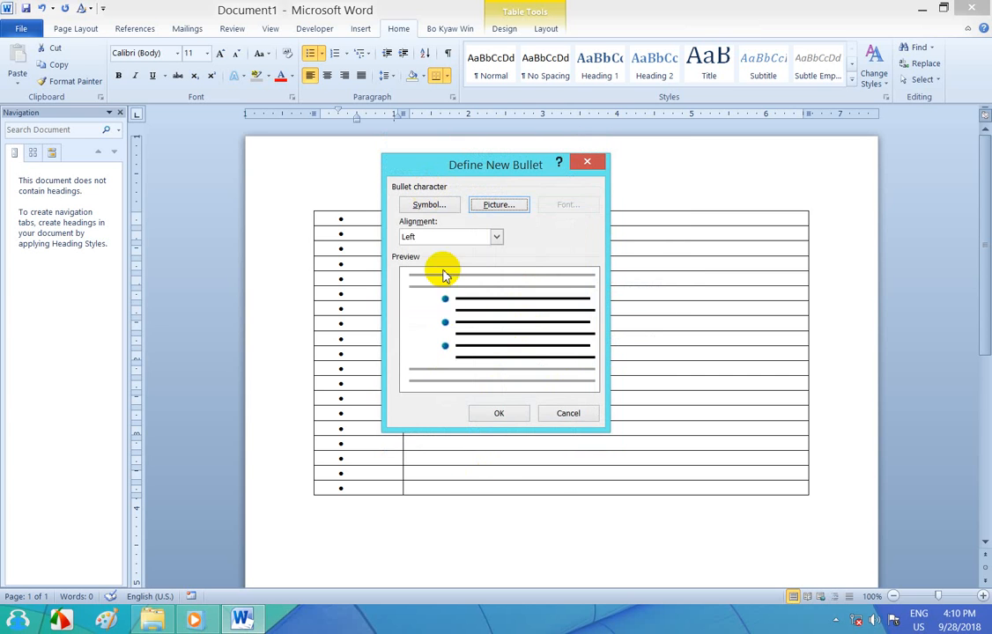
{"action": "left_click", "coordinate": [499, 413]}
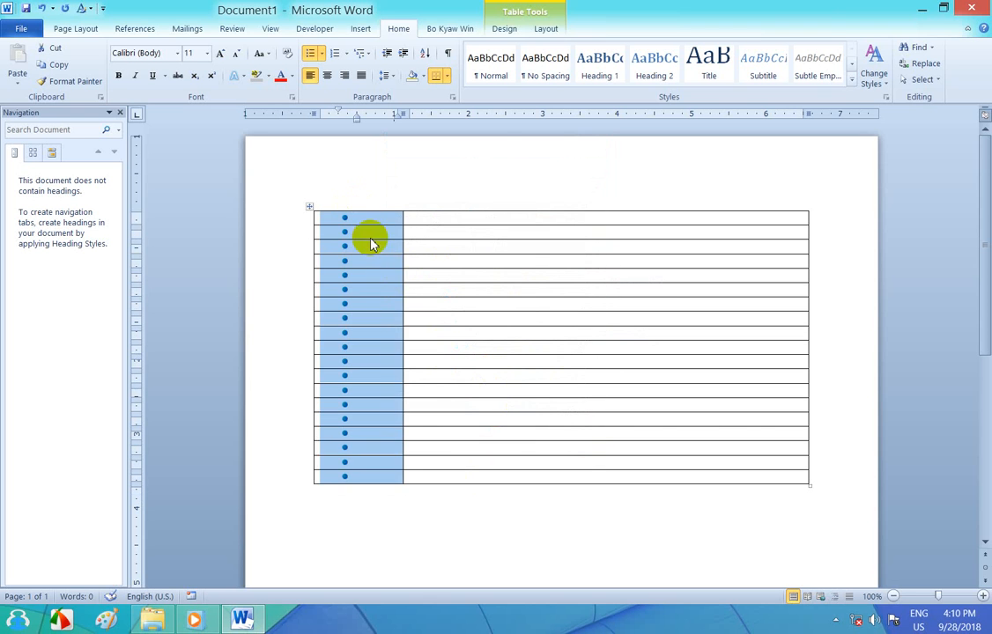
Step: Reselect the first column and change its picture bullets back to First, Second, Third numbering
{"action": "left_click", "coordinate": [354, 220]}
{"action": "left_click", "coordinate": [341, 205]}
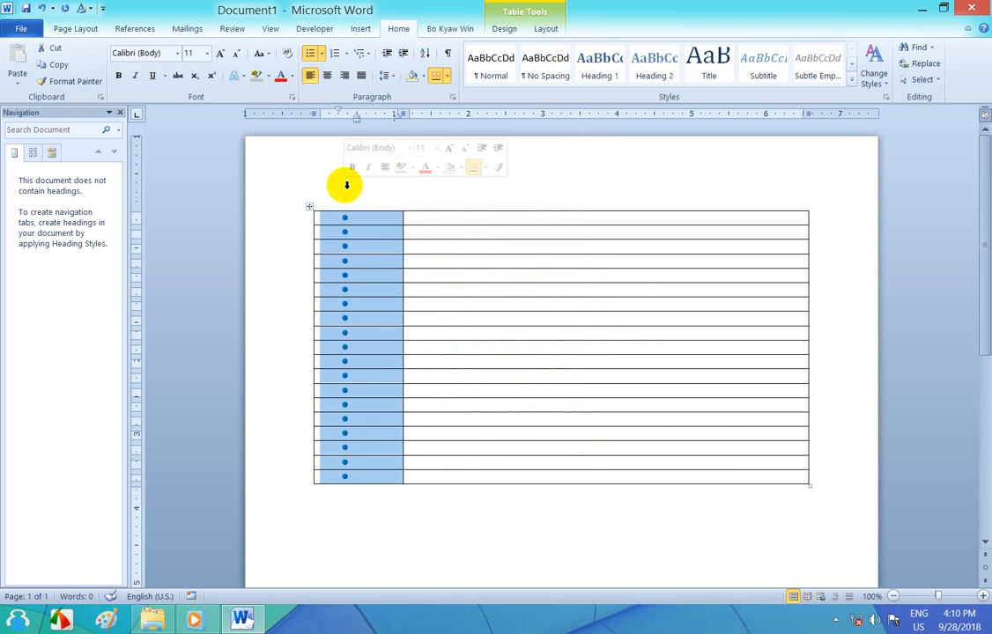
{"action": "left_click", "coordinate": [336, 55]}
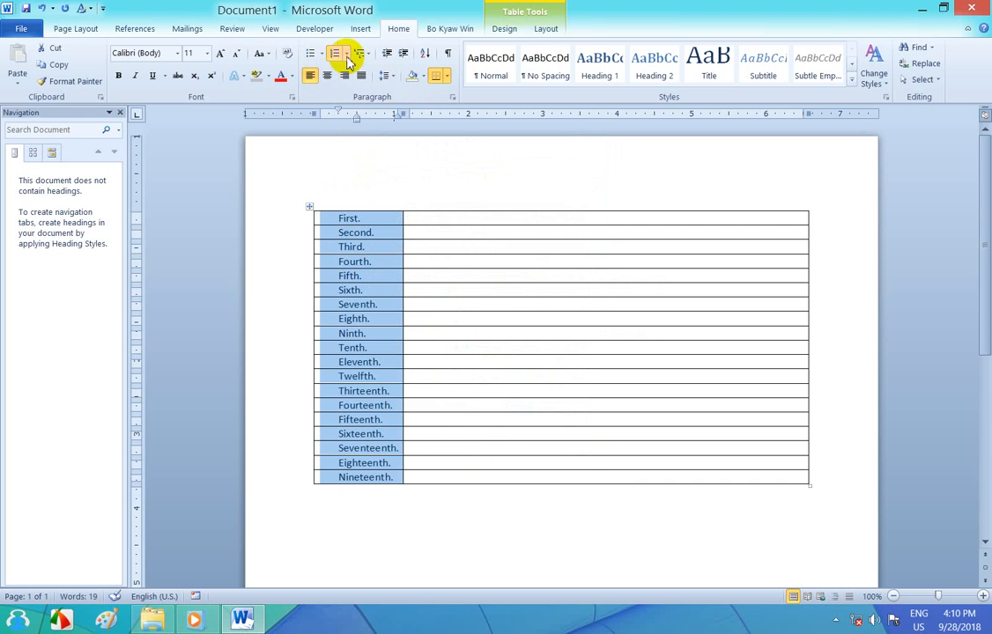
Step: Add the numbering gallery to the Quick Access Toolbar and test it by switching the first column to bullets and back to ordinal numbering
{"action": "left_click", "coordinate": [348, 55]}
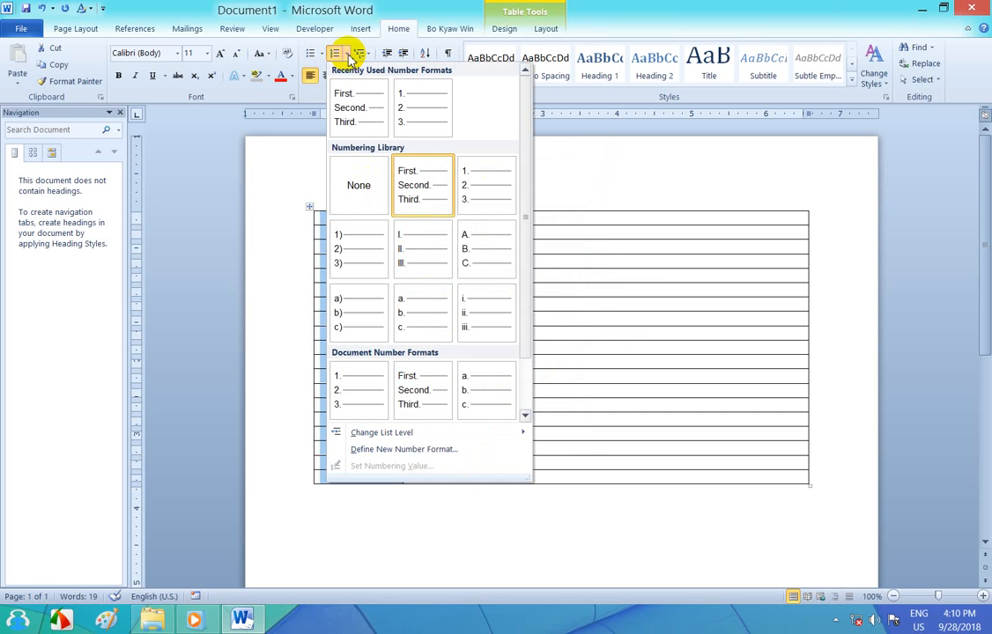
{"action": "right_click", "coordinate": [358, 108]}
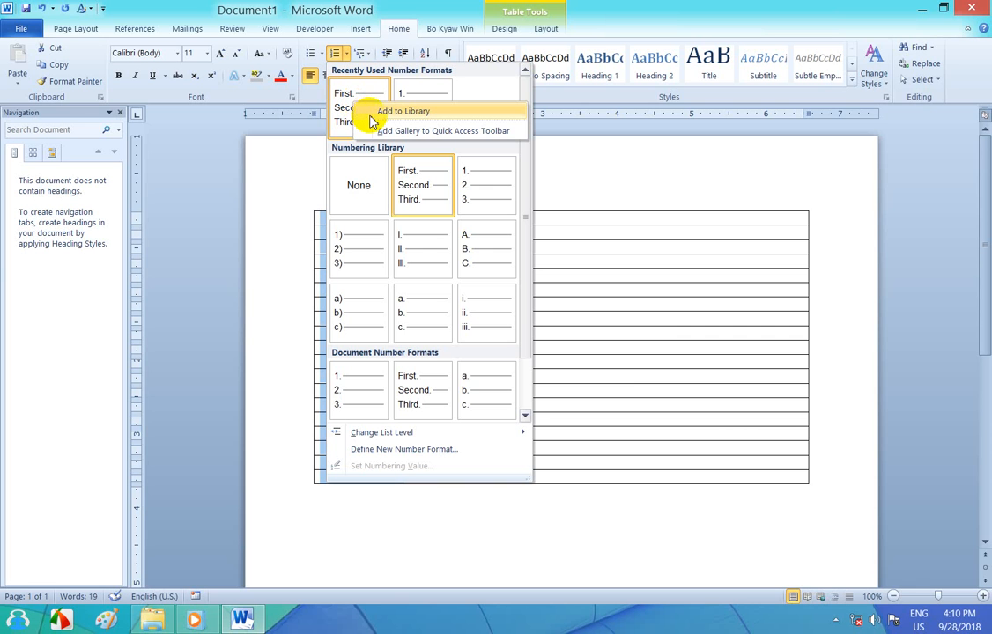
{"action": "left_click", "coordinate": [417, 131]}
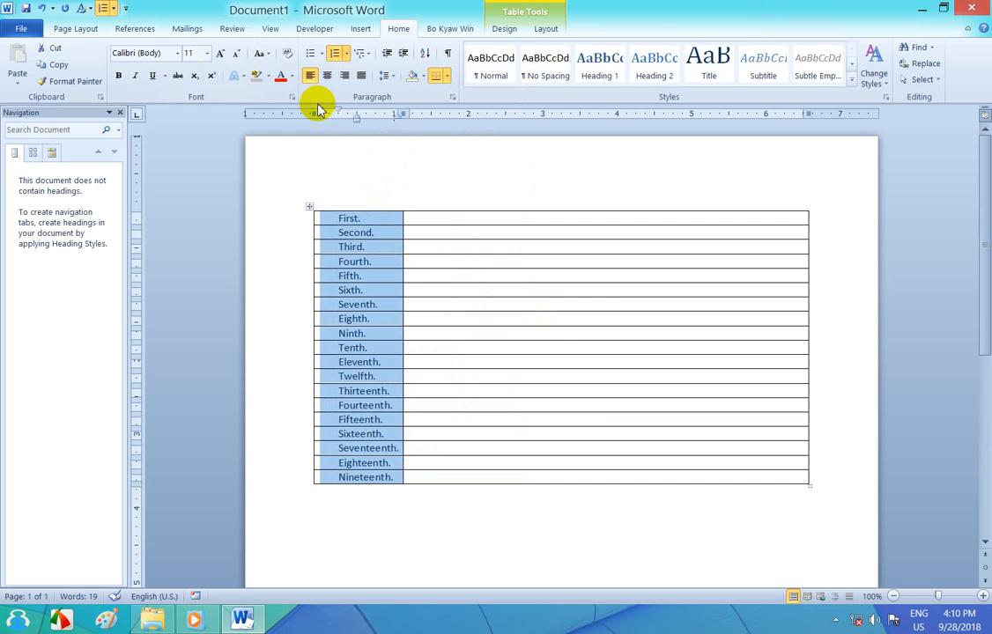
{"action": "left_click", "coordinate": [309, 54]}
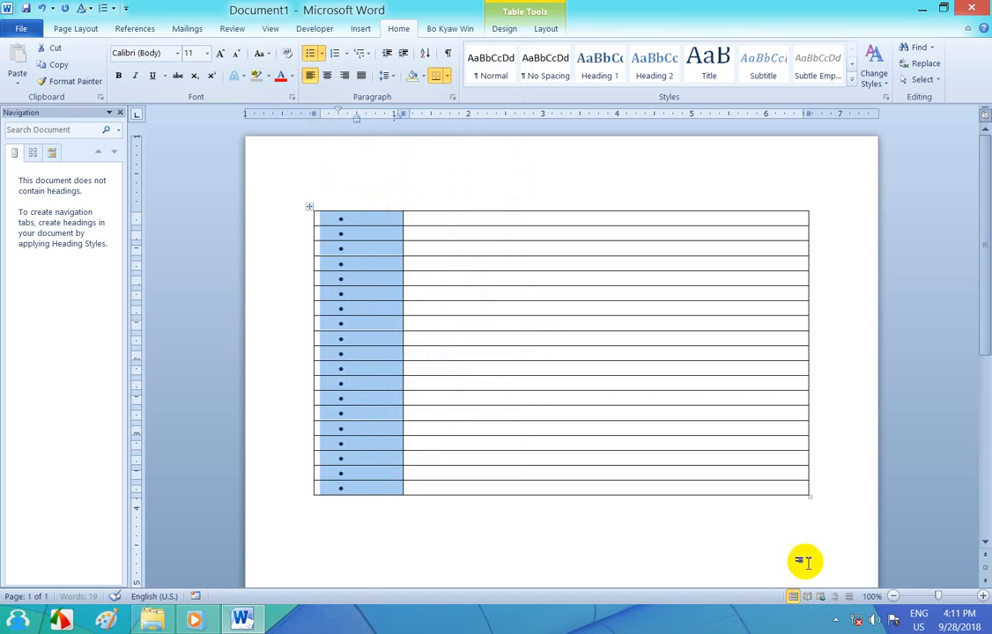
{"action": "left_click", "coordinate": [103, 11]}
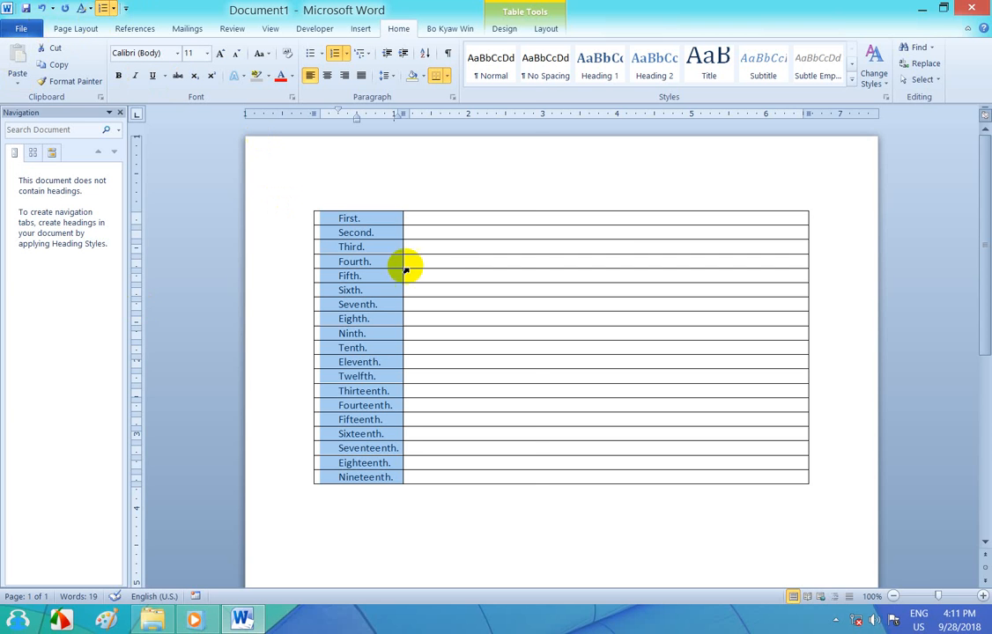
Step: Try the 1), 2), 3) format on the first column and settle on the A., B., C. numbering
{"action": "left_click", "coordinate": [345, 55]}
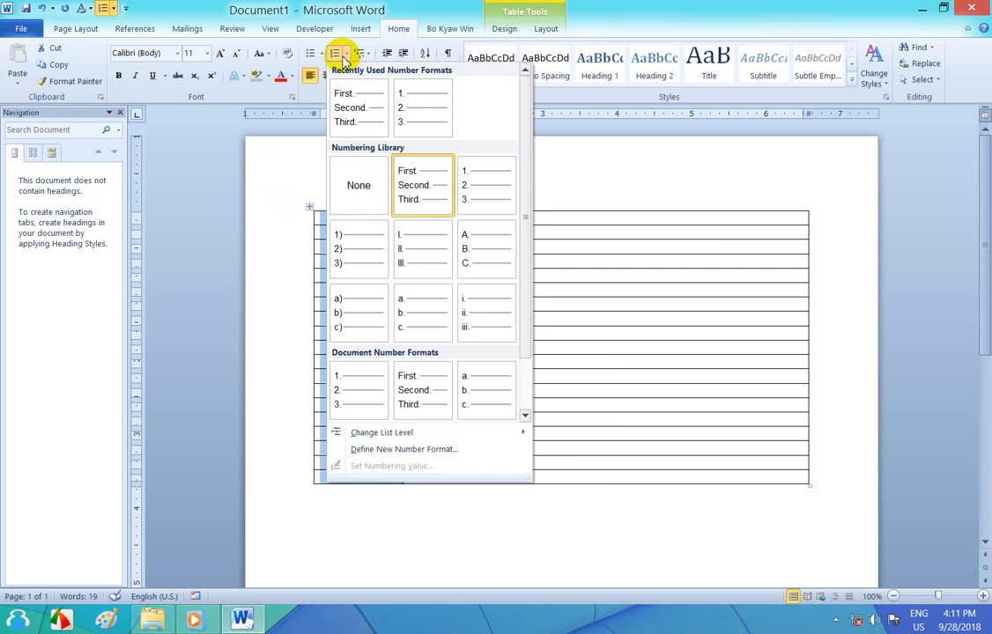
{"action": "left_click", "coordinate": [343, 238]}
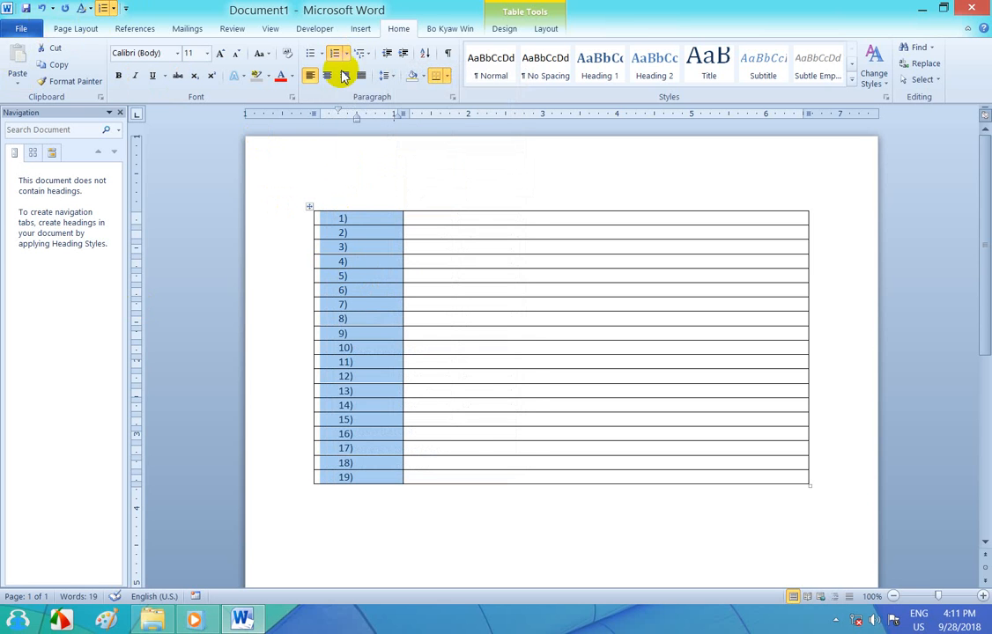
{"action": "left_click", "coordinate": [345, 54]}
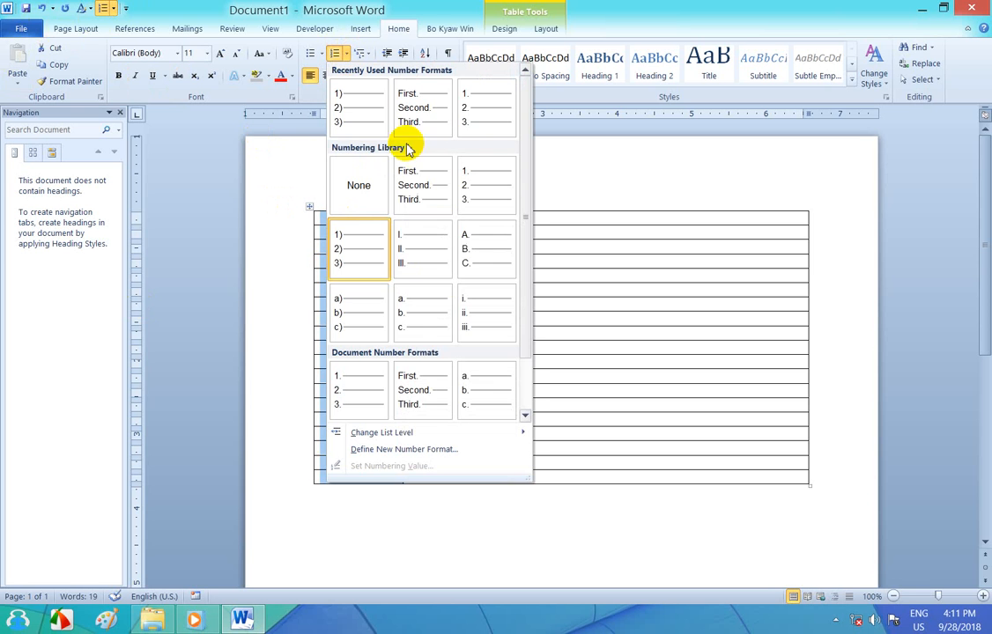
{"action": "left_click", "coordinate": [486, 251]}
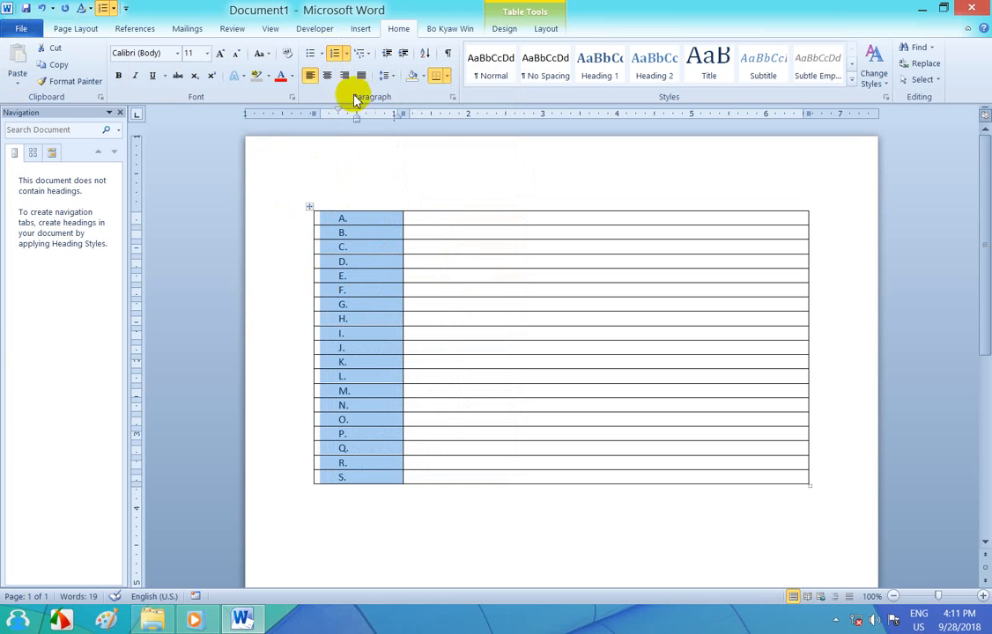
{"action": "left_click", "coordinate": [335, 58]}
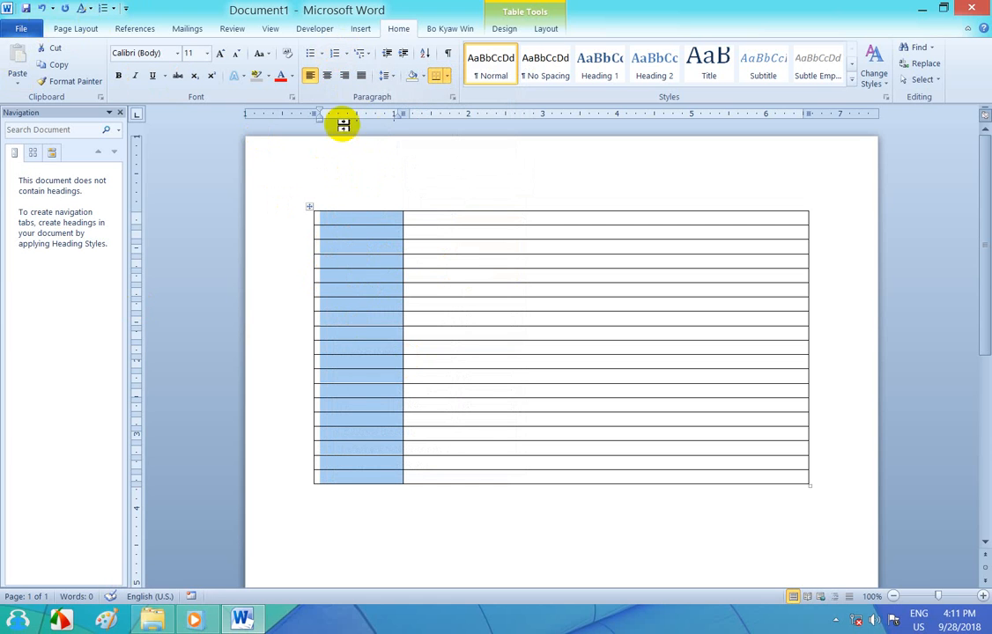
{"action": "left_click", "coordinate": [337, 57]}
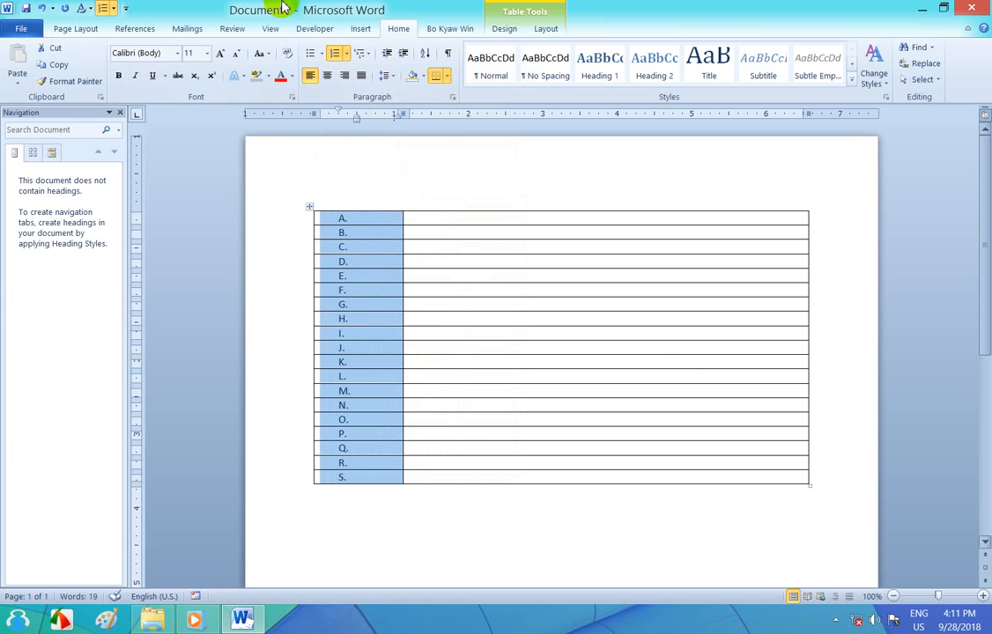
Step: Apply First, Second, Third numbering to the first column, then switch it to bullets and back to numbering
{"action": "left_click", "coordinate": [113, 10]}
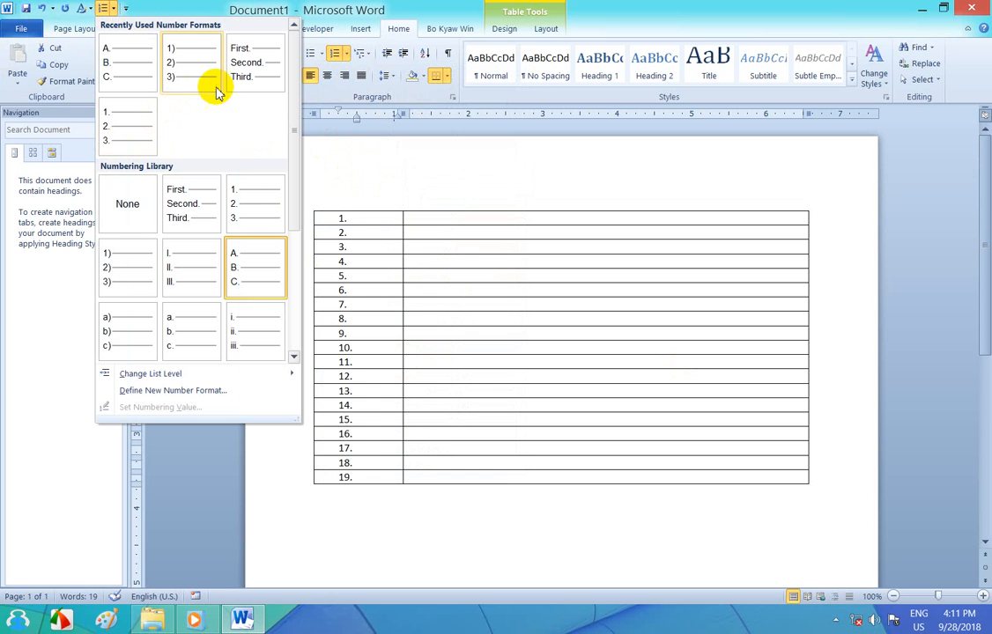
{"action": "left_click", "coordinate": [251, 66]}
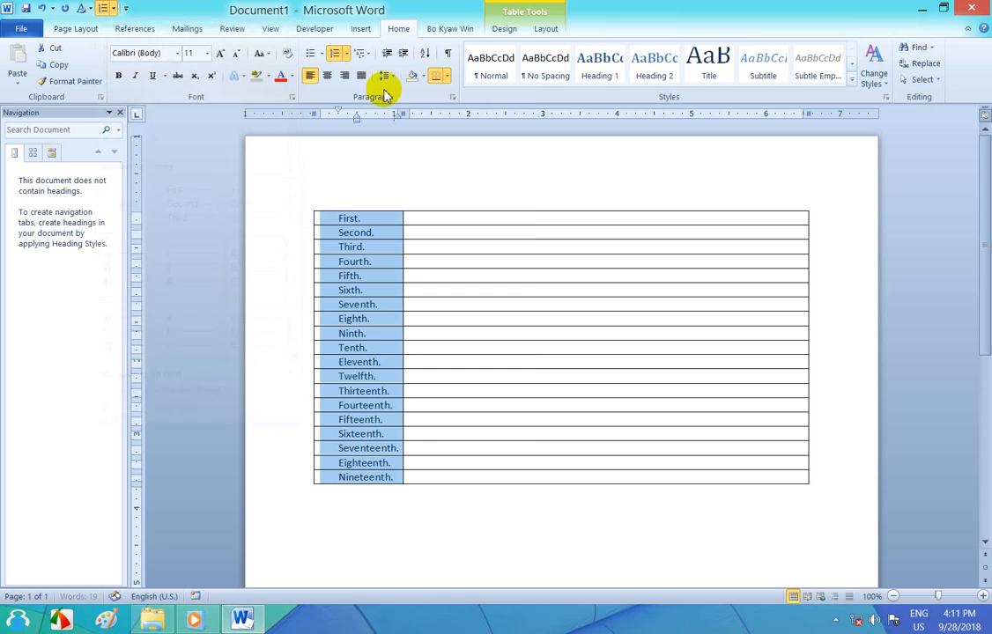
{"action": "left_click", "coordinate": [346, 55]}
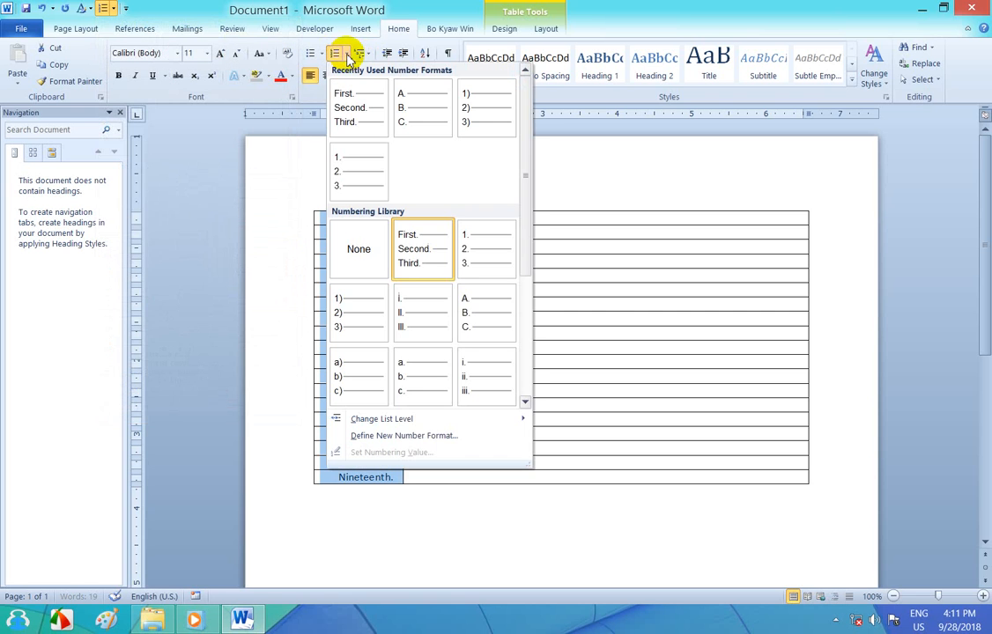
{"action": "left_click", "coordinate": [311, 53]}
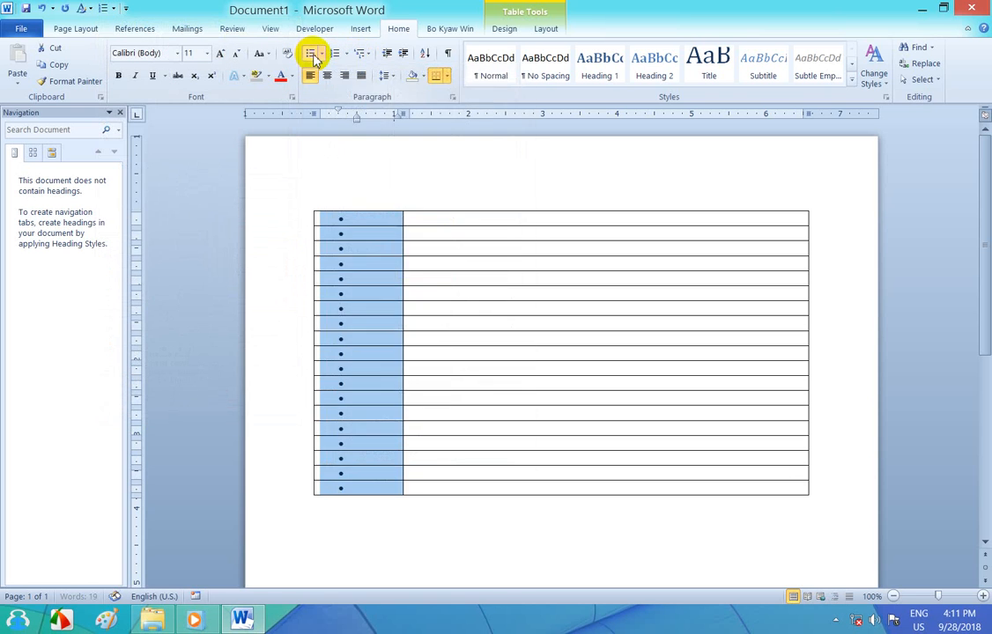
{"action": "left_click", "coordinate": [336, 54]}
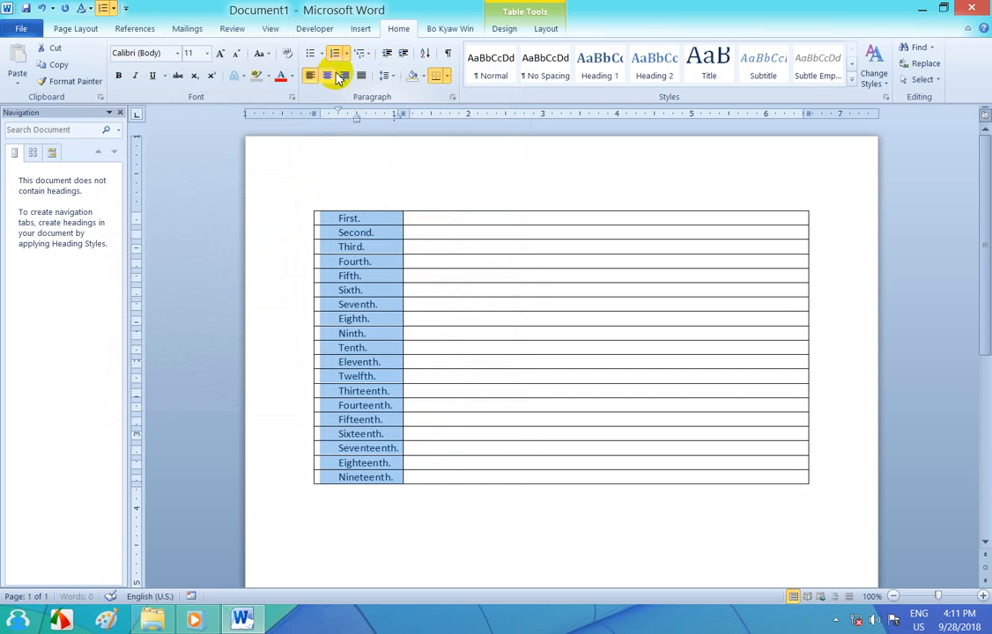
Step: Change the first column to A., B., C. numbering and remove the First, Second, Third format from the Numbering Library
{"action": "left_click", "coordinate": [345, 54]}
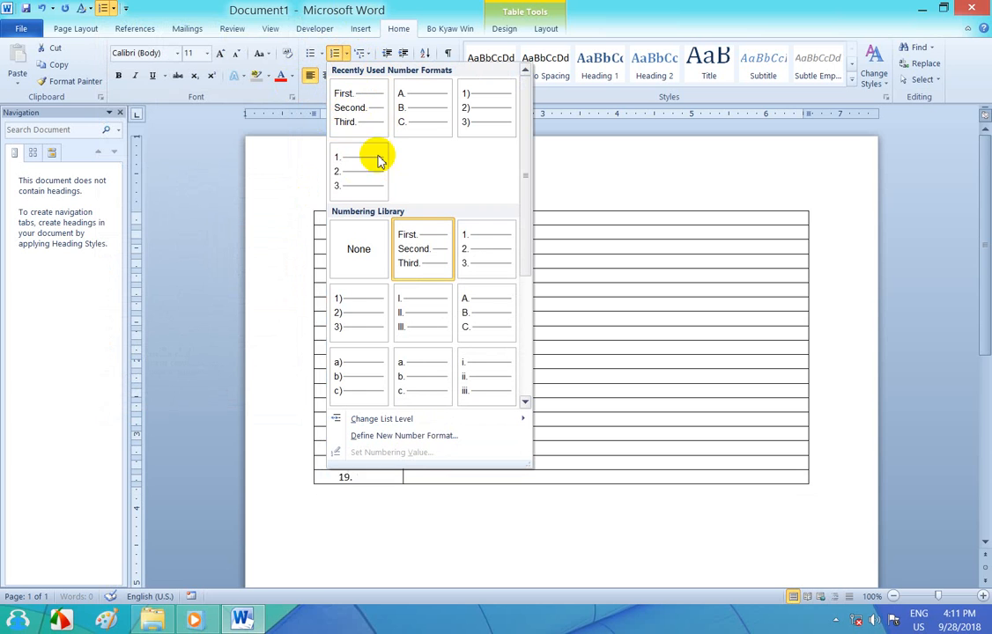
{"action": "right_click", "coordinate": [358, 110]}
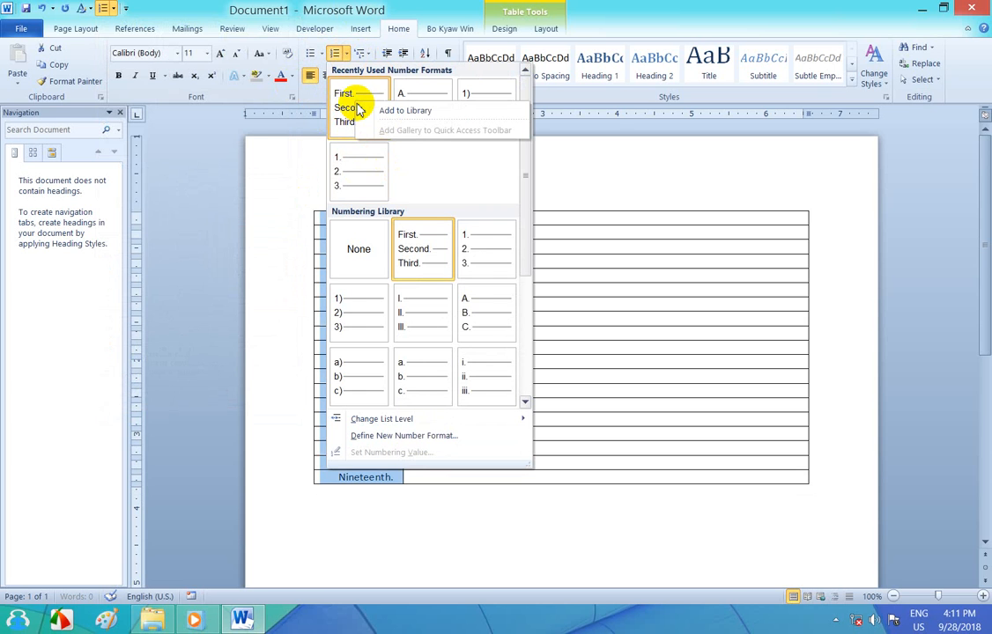
{"action": "left_click", "coordinate": [411, 94]}
{"action": "right_click", "coordinate": [411, 92]}
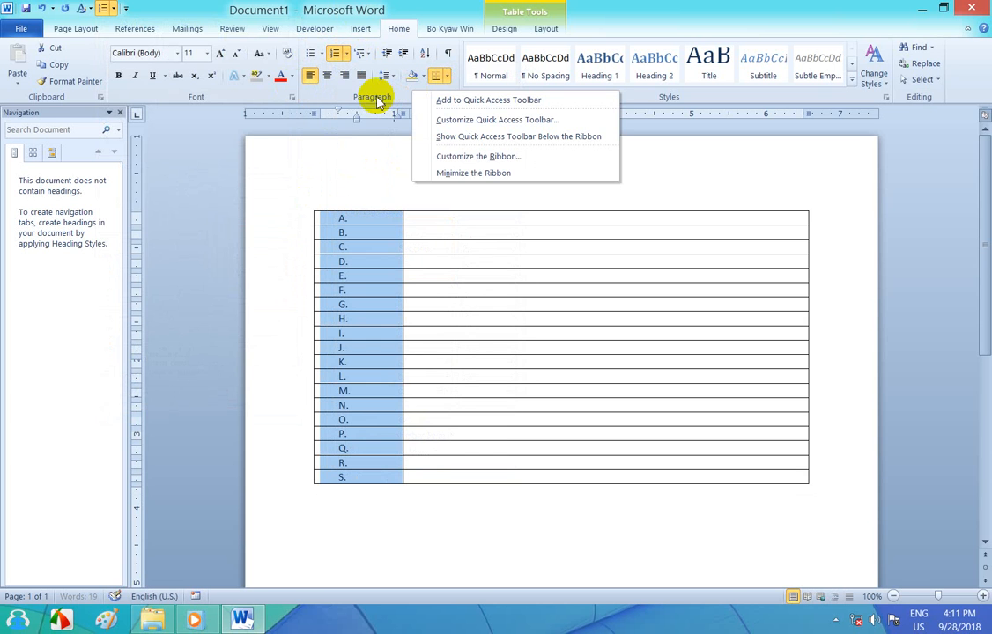
{"action": "left_click", "coordinate": [346, 53]}
{"action": "right_click", "coordinate": [344, 173]}
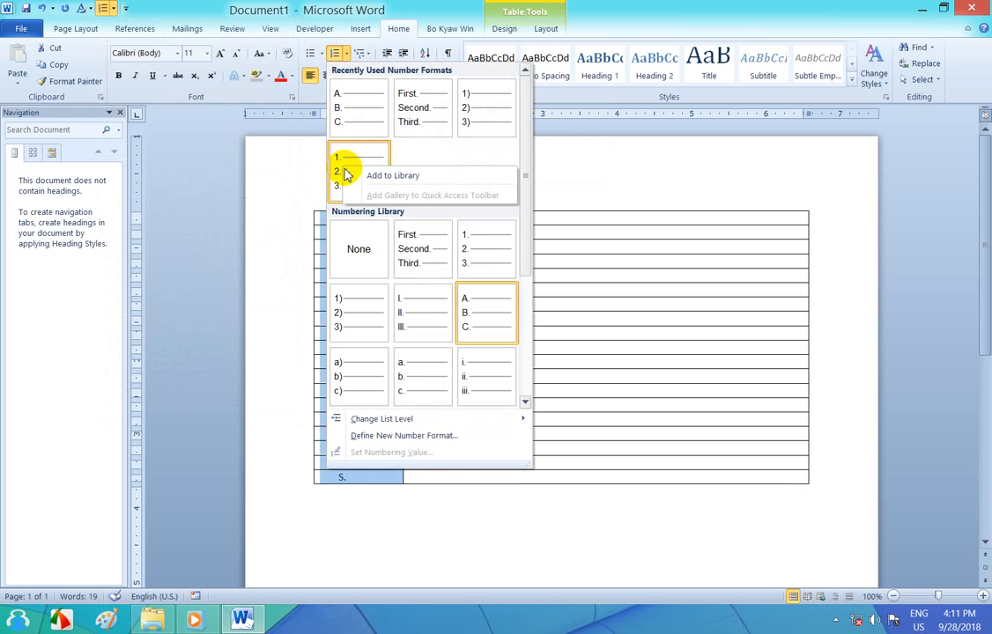
{"action": "left_click", "coordinate": [423, 251]}
{"action": "right_click", "coordinate": [433, 236]}
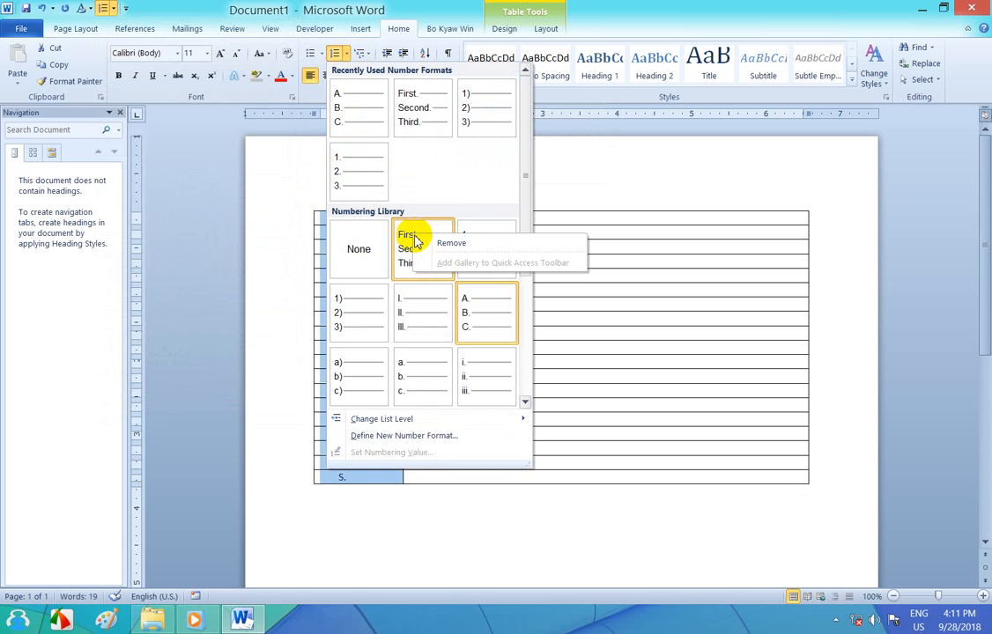
{"action": "left_click", "coordinate": [448, 244]}
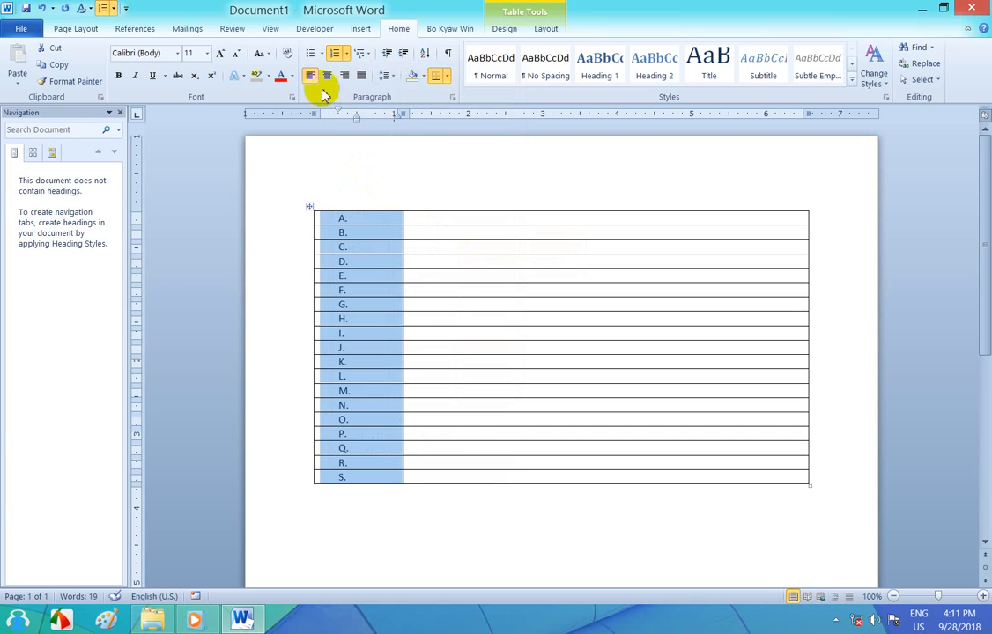
Step: Toggle the first column's A., B., C. numbering off and on repeatedly
{"action": "left_click", "coordinate": [335, 54]}
{"action": "left_click", "coordinate": [334, 54]}
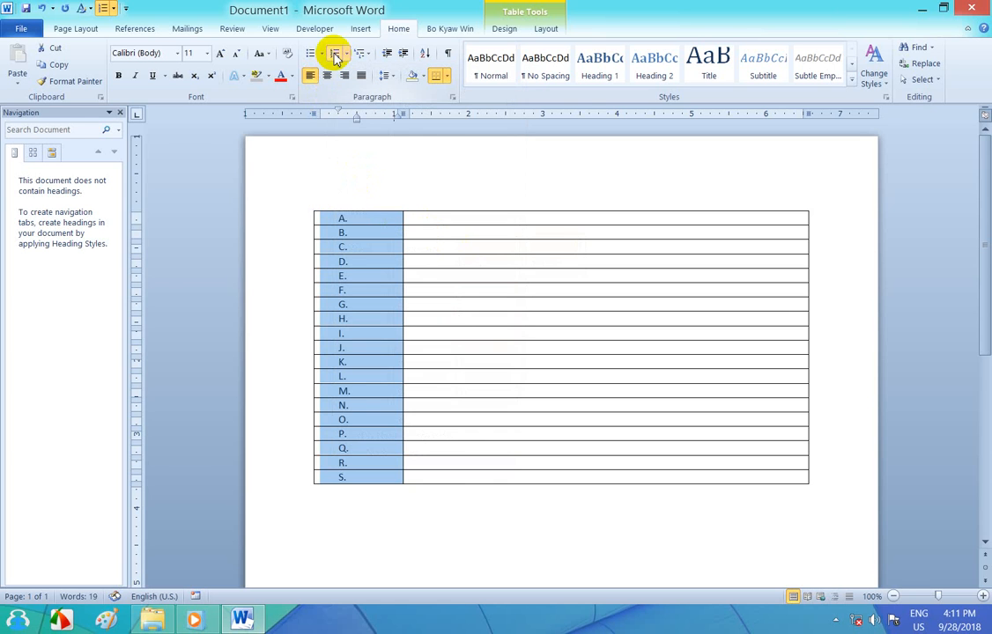
{"action": "left_click", "coordinate": [335, 54]}
{"action": "left_click", "coordinate": [335, 55]}
{"action": "left_click", "coordinate": [103, 9]}
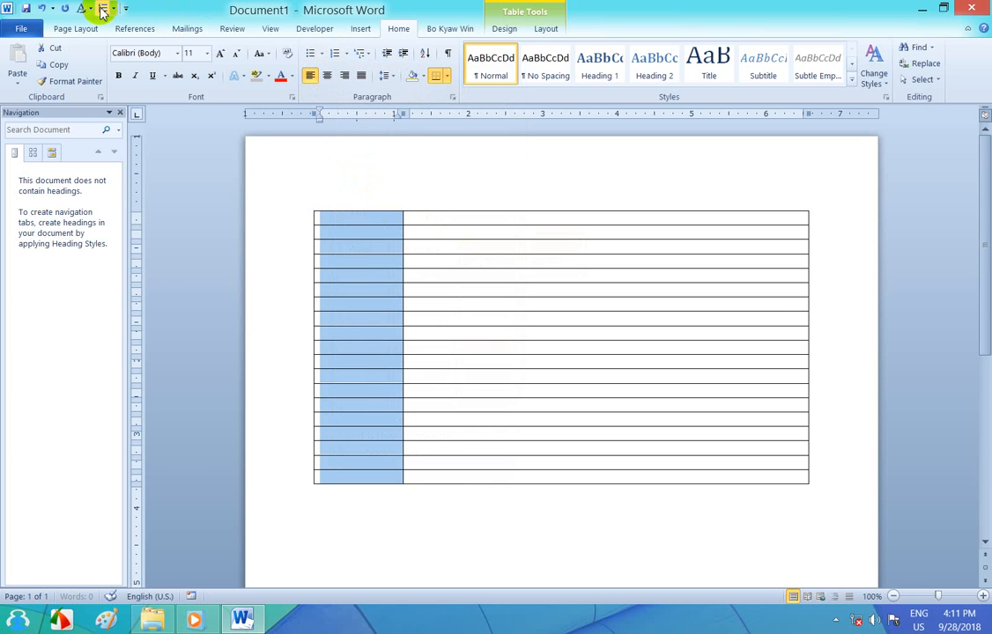
{"action": "left_click", "coordinate": [104, 9]}
Step: Apply the 1), 2), 3) format to the first column and switch it to bullets and back to that numbering
{"action": "left_click", "coordinate": [114, 9]}
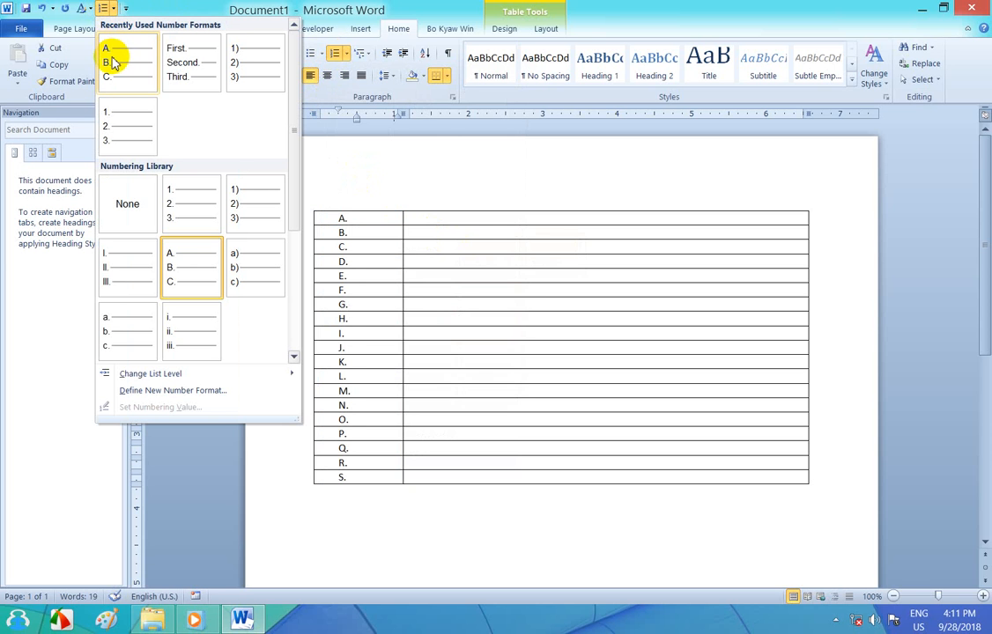
{"action": "left_click", "coordinate": [252, 204]}
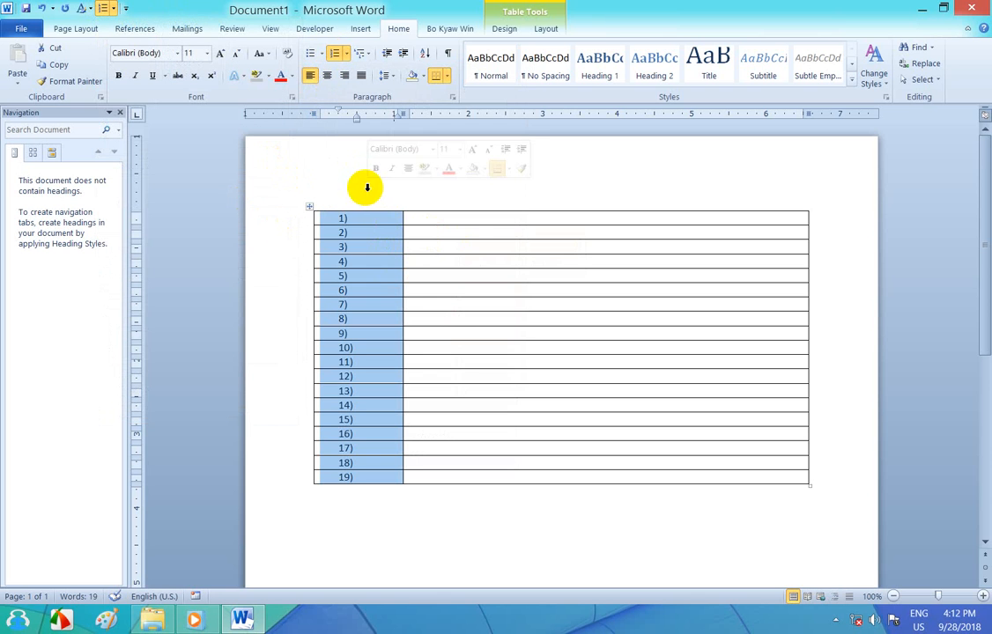
{"action": "left_click", "coordinate": [310, 53]}
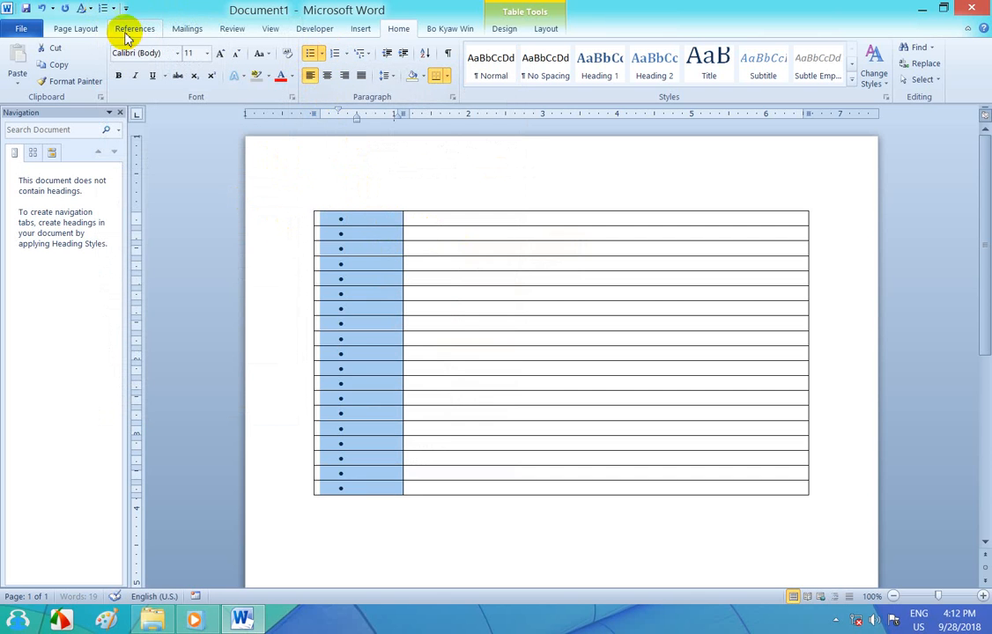
{"action": "left_click", "coordinate": [104, 11]}
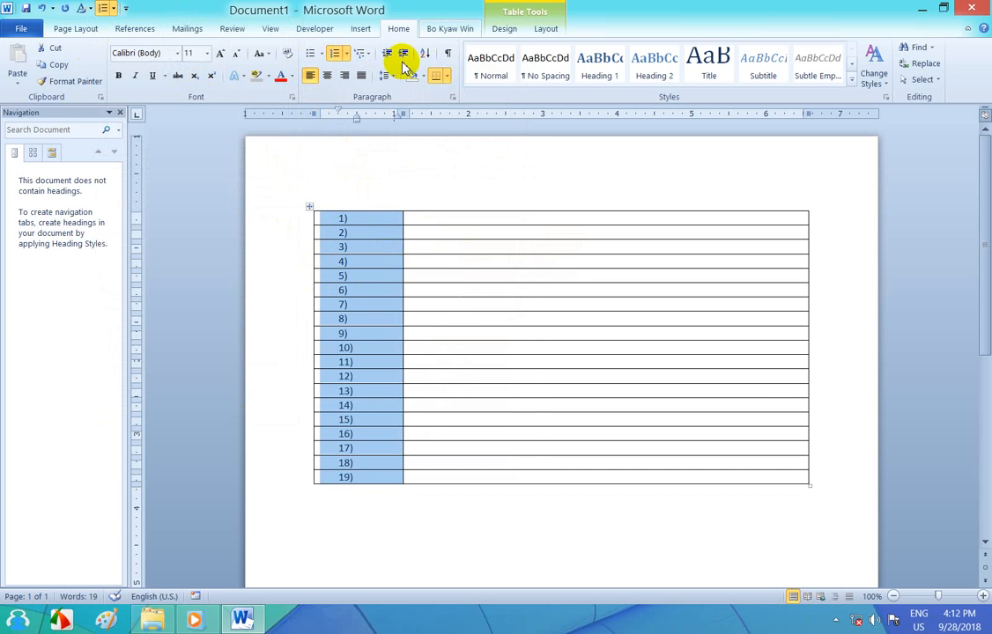
Step: Reapply the recently used First, Second, Third format to the first column, trying plain bullets in between
{"action": "left_click", "coordinate": [347, 52]}
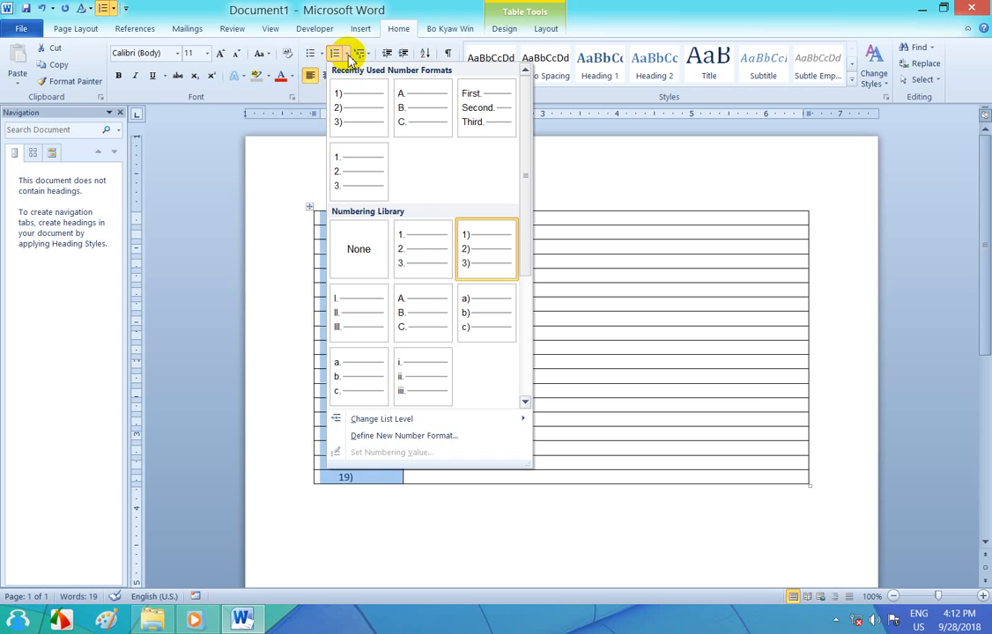
{"action": "left_click", "coordinate": [476, 104]}
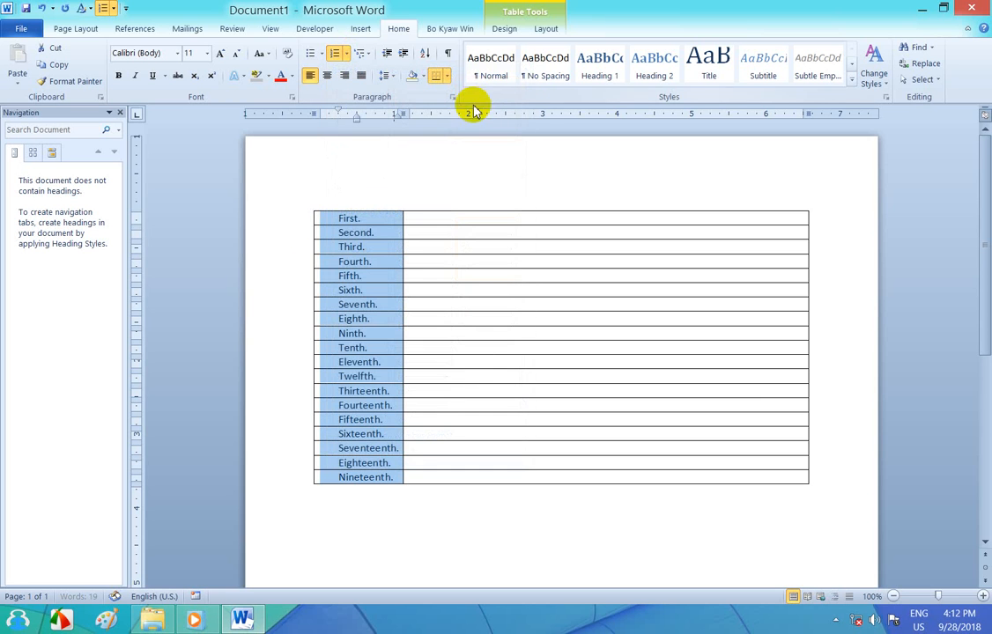
{"action": "left_click", "coordinate": [308, 55]}
{"action": "left_click", "coordinate": [114, 10]}
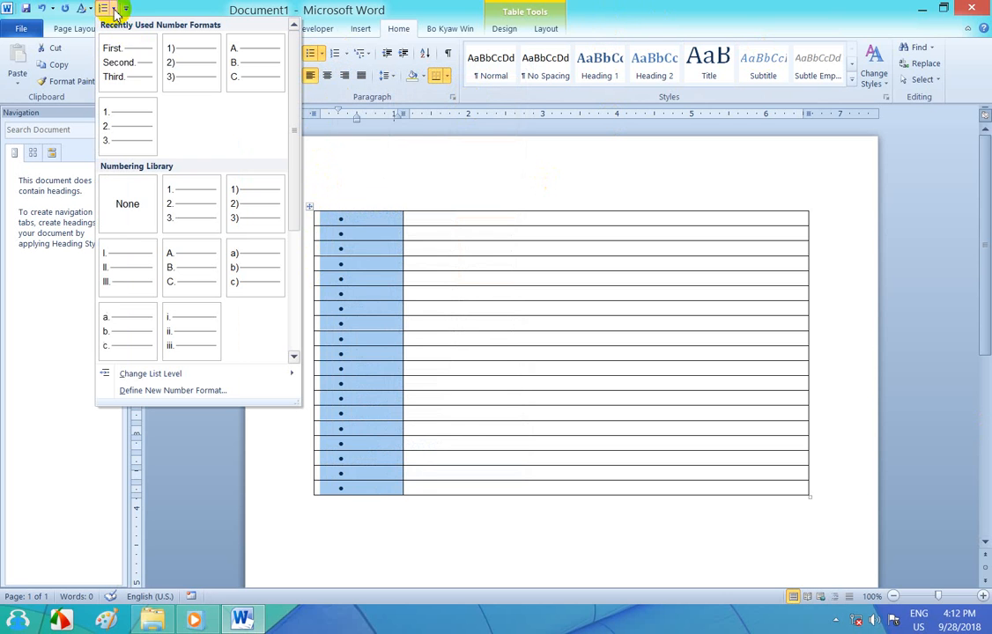
{"action": "left_click", "coordinate": [113, 53]}
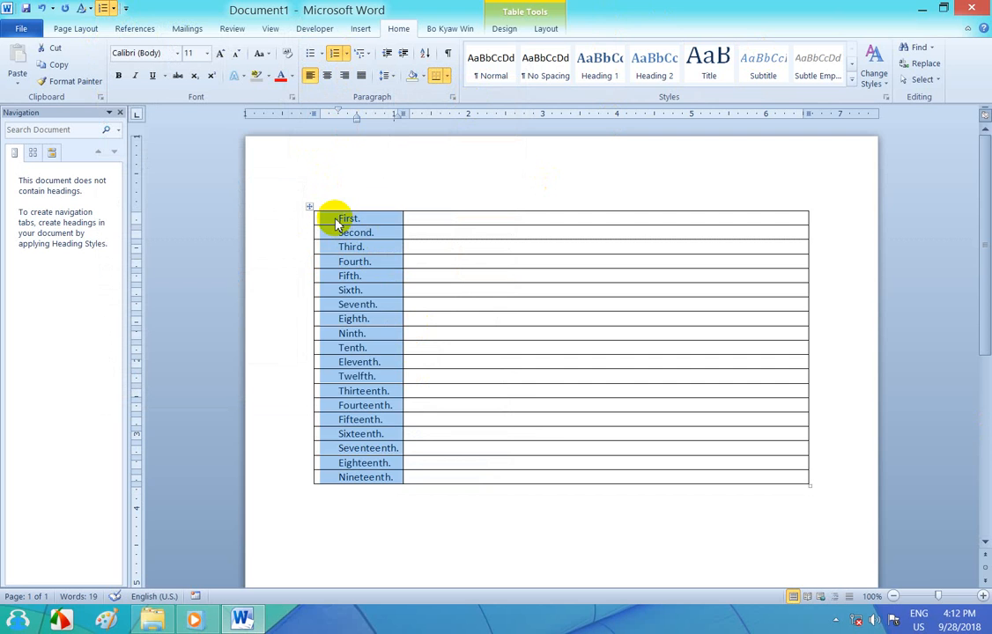
Step: Define a new number format for the first column's list using the One, Two, Three style
{"action": "left_click", "coordinate": [342, 221]}
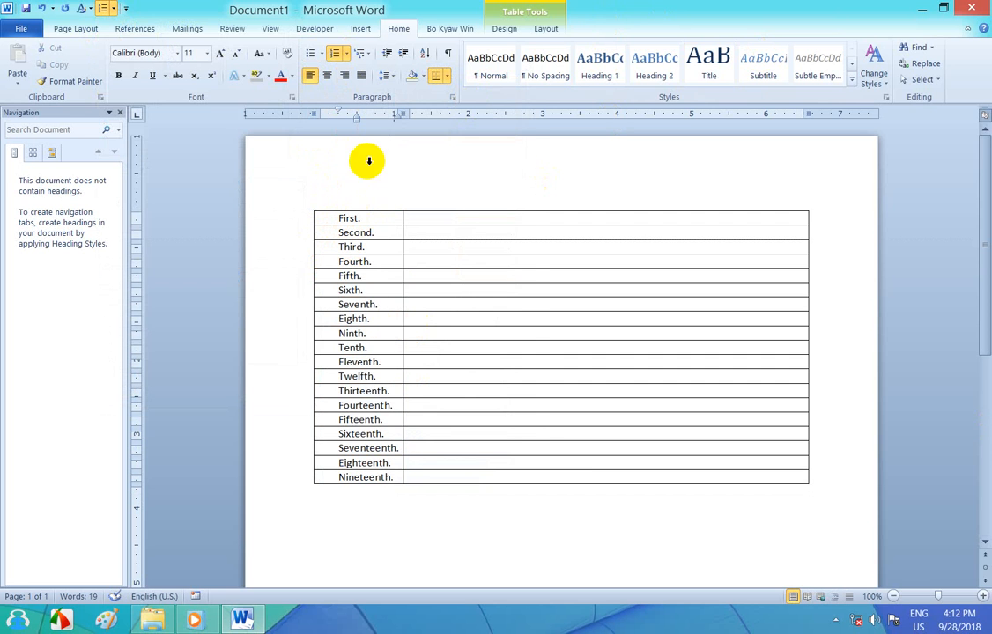
{"action": "left_click", "coordinate": [345, 53]}
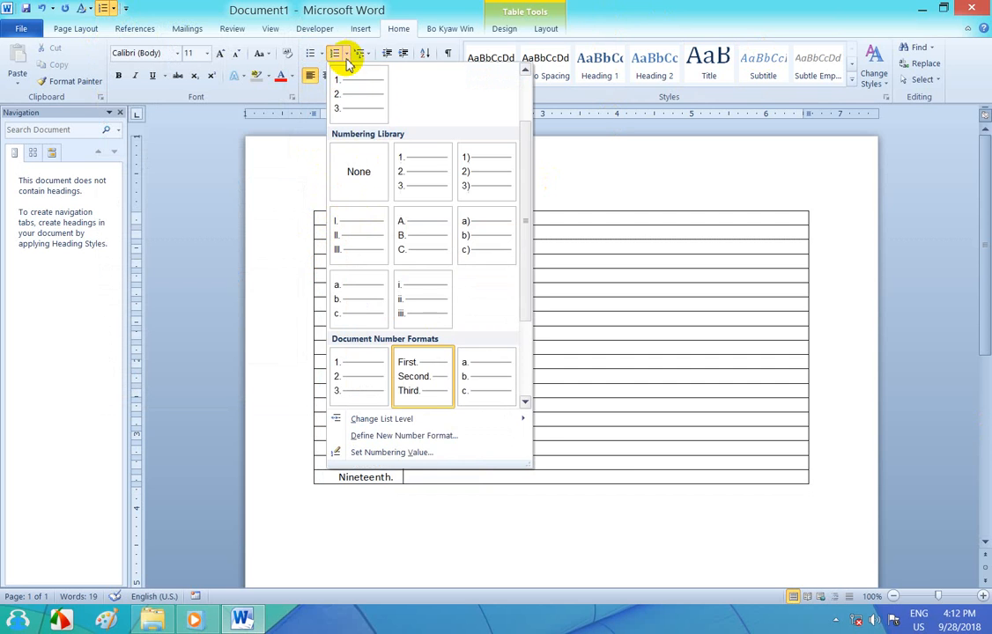
{"action": "left_click", "coordinate": [435, 436]}
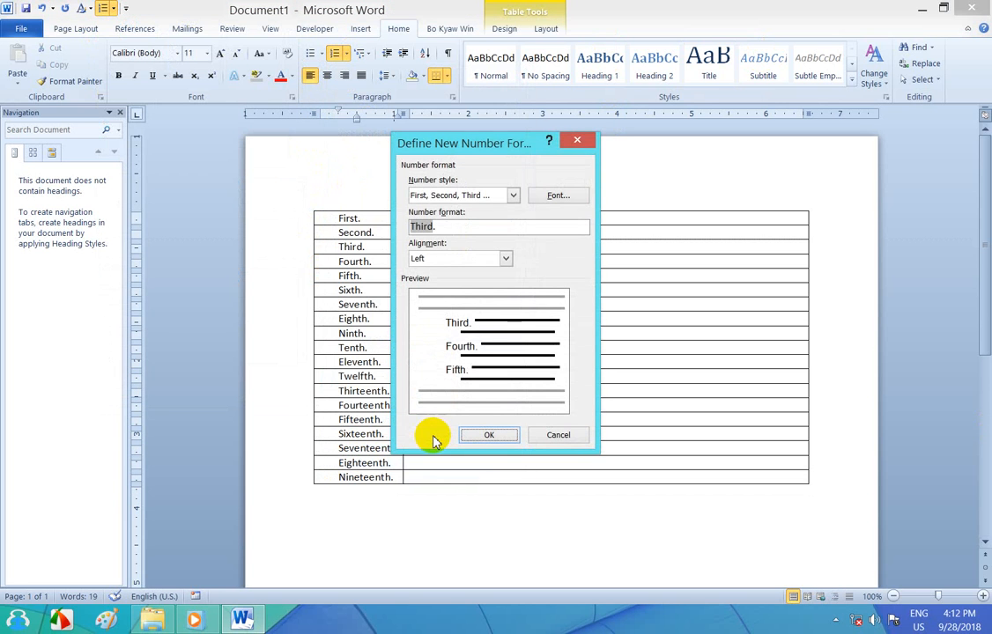
{"action": "left_click", "coordinate": [515, 196]}
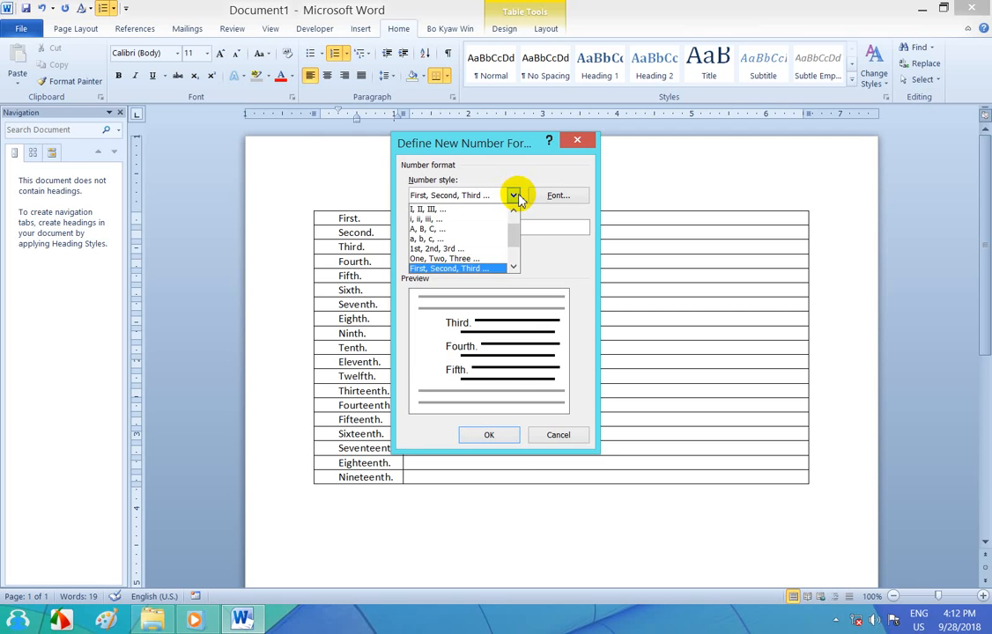
{"action": "left_click_drag", "start_coordinate": [518, 231], "coordinate": [516, 251]}
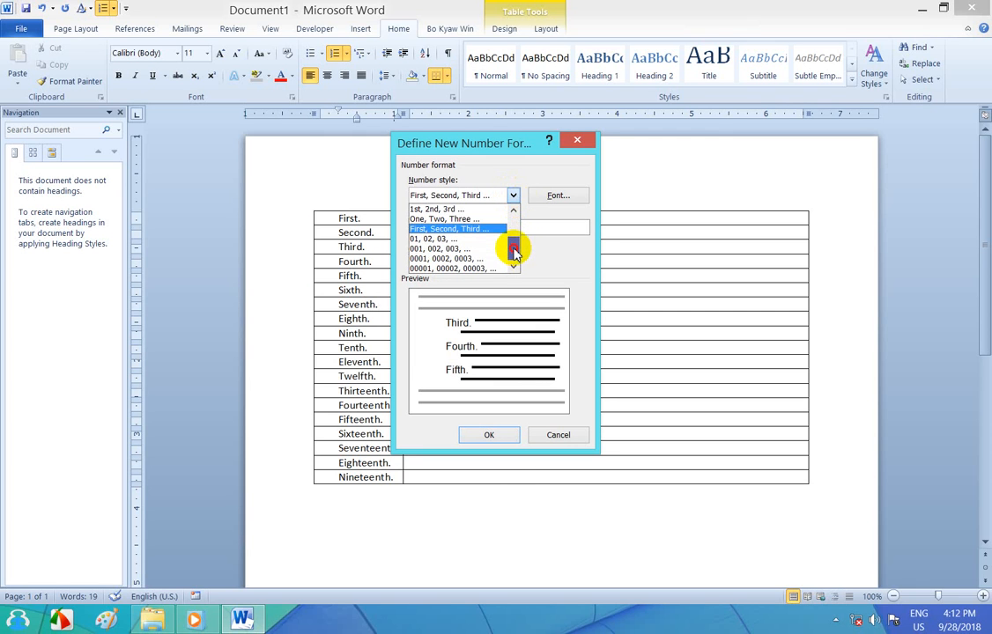
{"action": "left_click", "coordinate": [472, 217]}
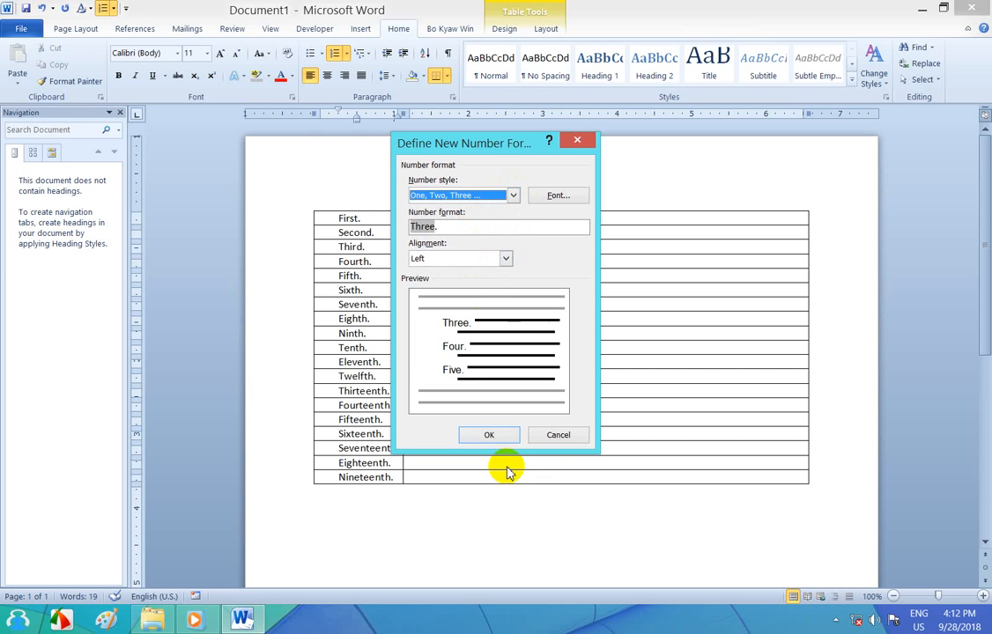
{"action": "left_click", "coordinate": [494, 434]}
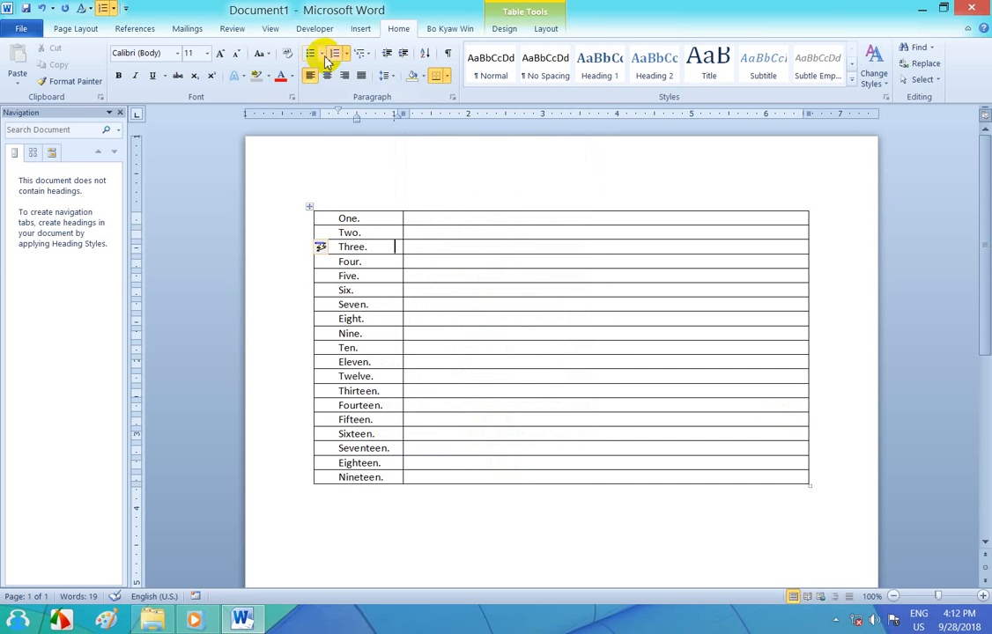
Step: Select the whole first column and turn its One, Two, Three numbering off and back on
{"action": "left_click", "coordinate": [334, 55]}
{"action": "left_click", "coordinate": [333, 56]}
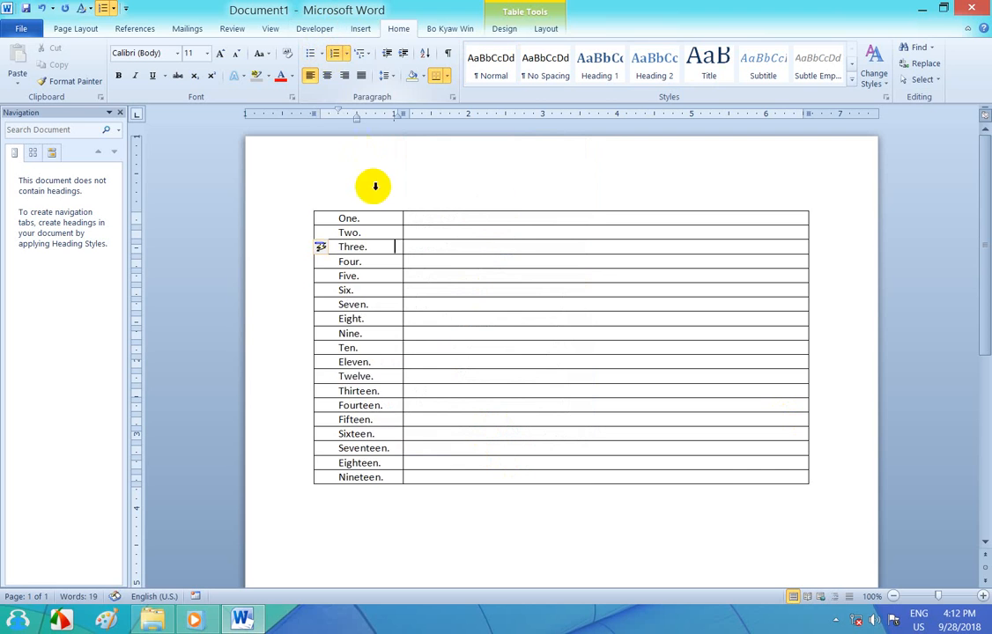
{"action": "left_click", "coordinate": [364, 176]}
{"action": "left_click", "coordinate": [335, 54]}
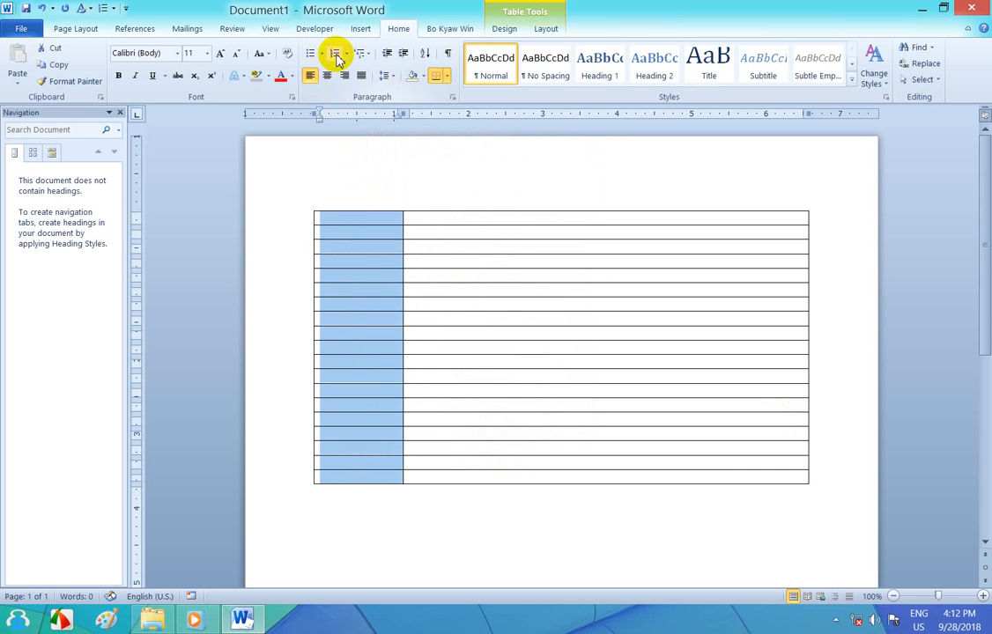
{"action": "left_click", "coordinate": [335, 55]}
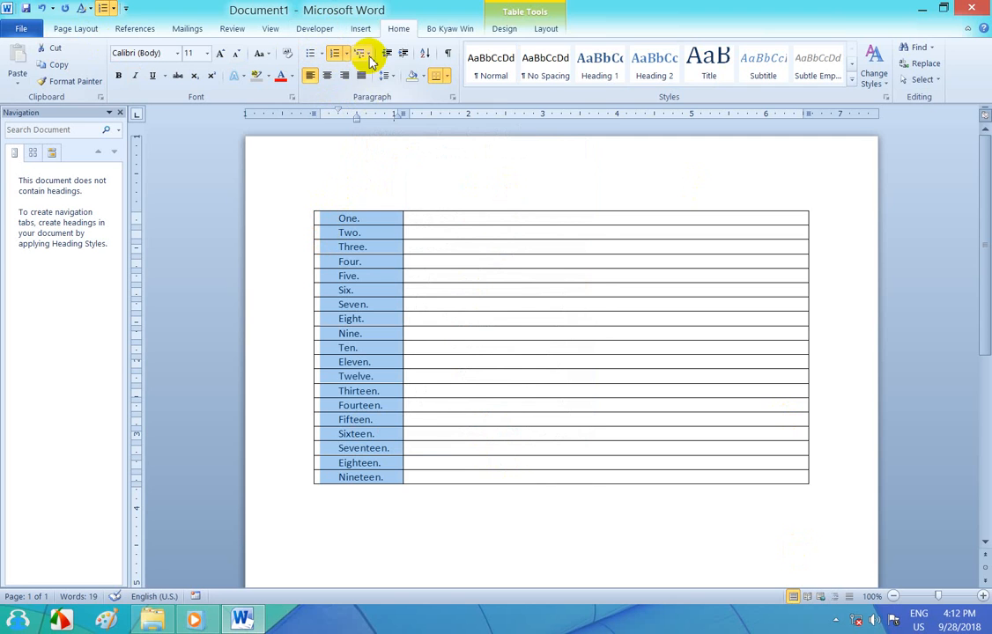
Step: Apply the 1), a), i) multilevel list to the first column, then replace it with arrow bullets
{"action": "left_click", "coordinate": [370, 55]}
{"action": "left_click", "coordinate": [471, 231]}
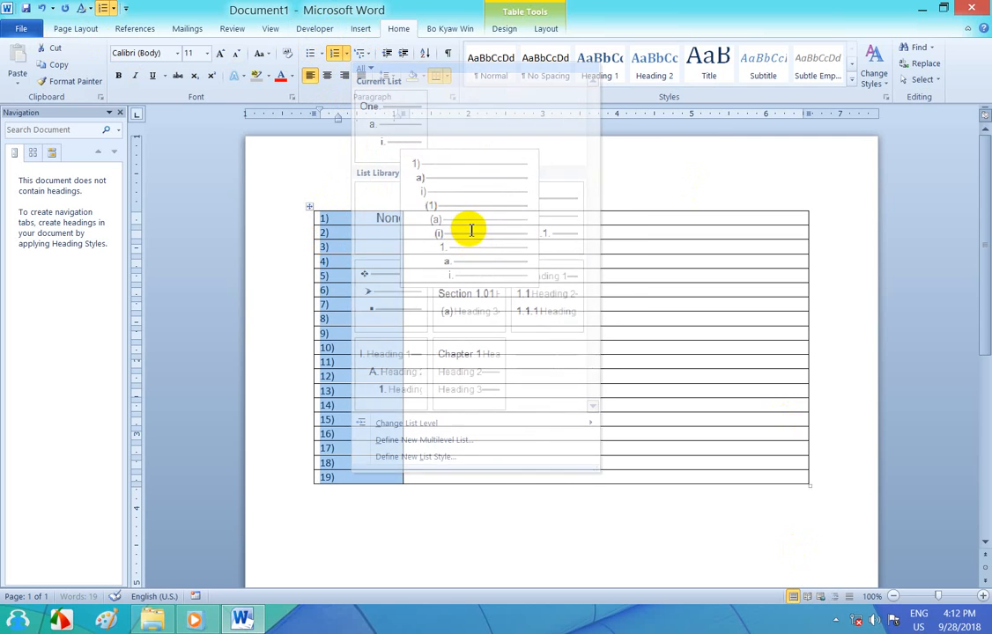
{"action": "left_click", "coordinate": [321, 53]}
{"action": "left_click", "coordinate": [357, 239]}
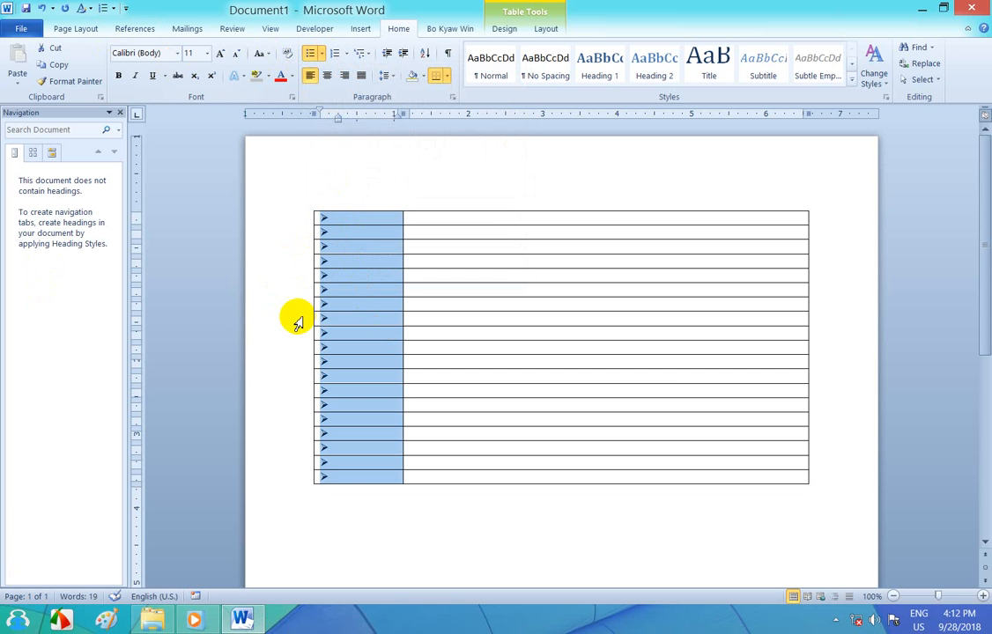
Step: Replace the first column's arrow bullets with 1), 2), 3) numbering, then switch it to the recently used One, Two, Three format
{"action": "left_click", "coordinate": [103, 10]}
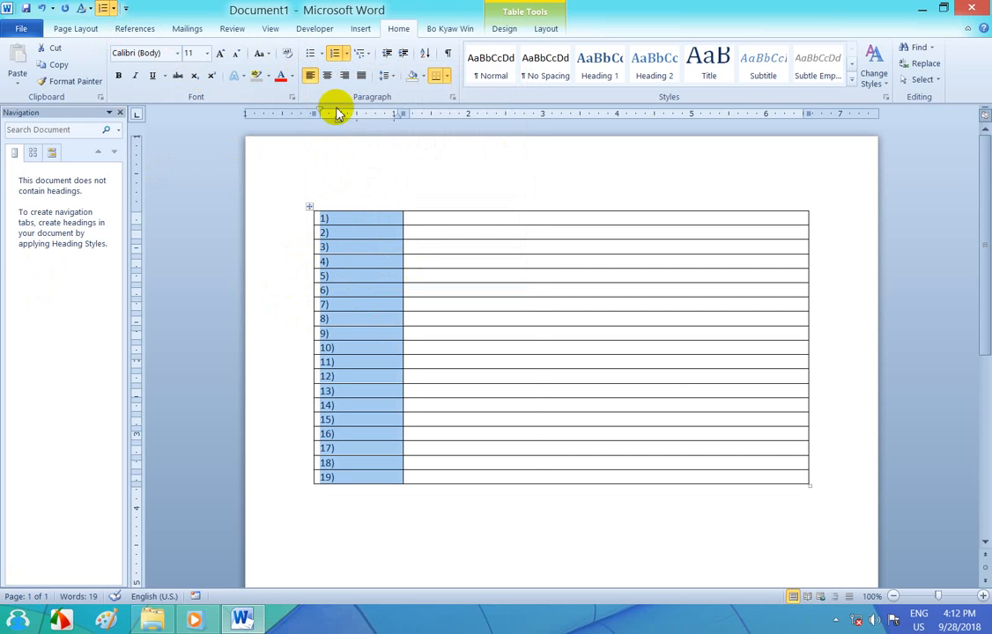
{"action": "left_click", "coordinate": [344, 53]}
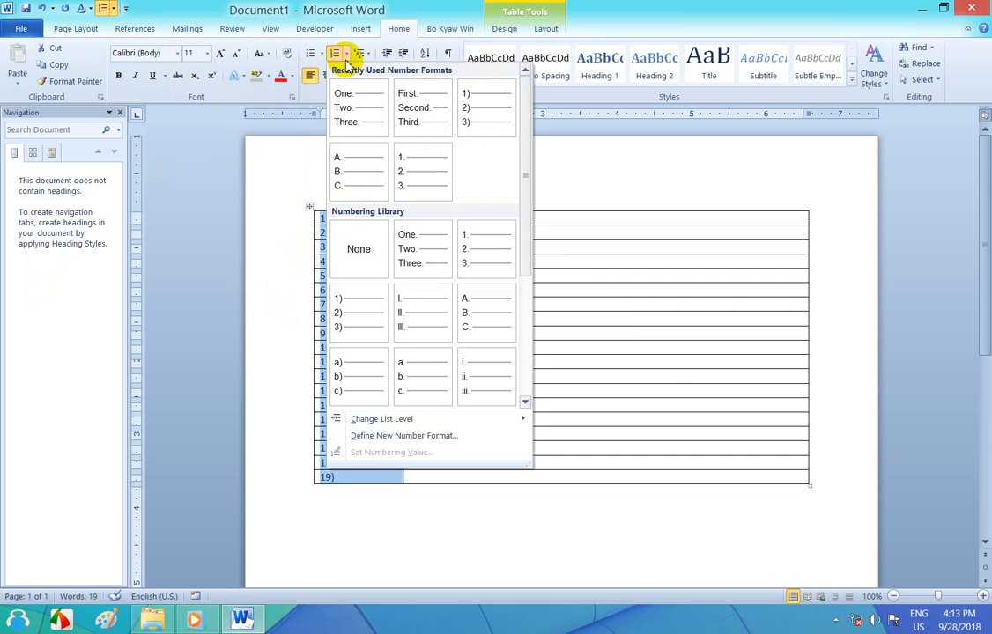
{"action": "left_click", "coordinate": [357, 107]}
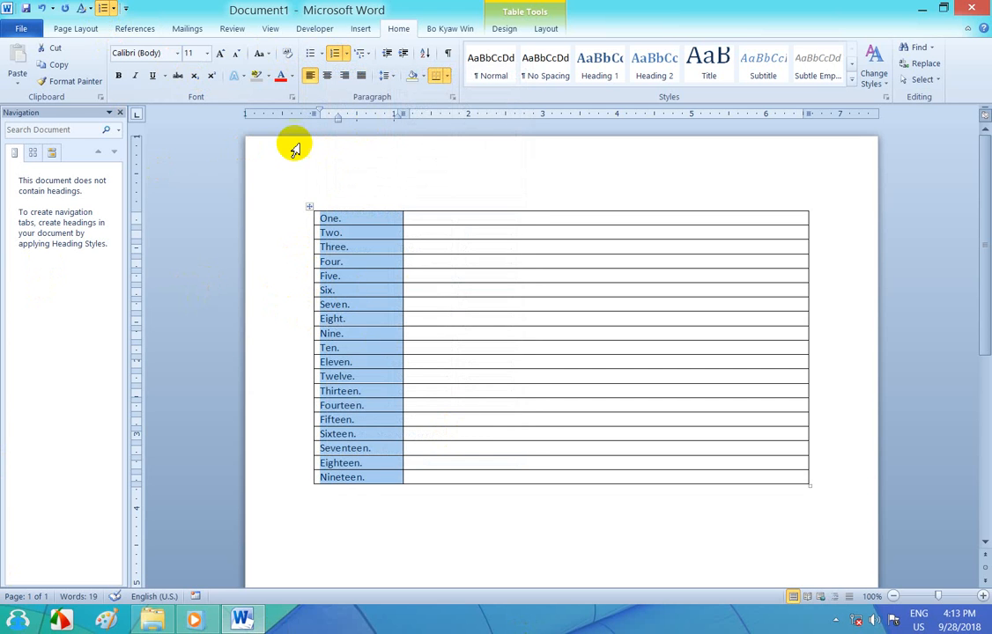
Step: Review the available number formats and bullets for the first column without changing the list, then minimize the document window
{"action": "left_click", "coordinate": [346, 54]}
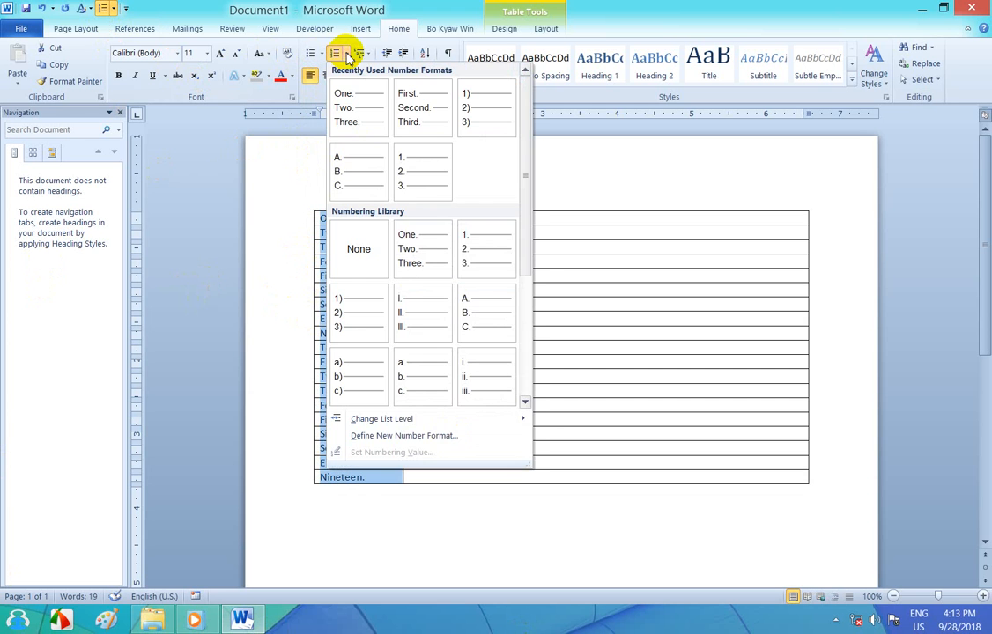
{"action": "left_click", "coordinate": [307, 89]}
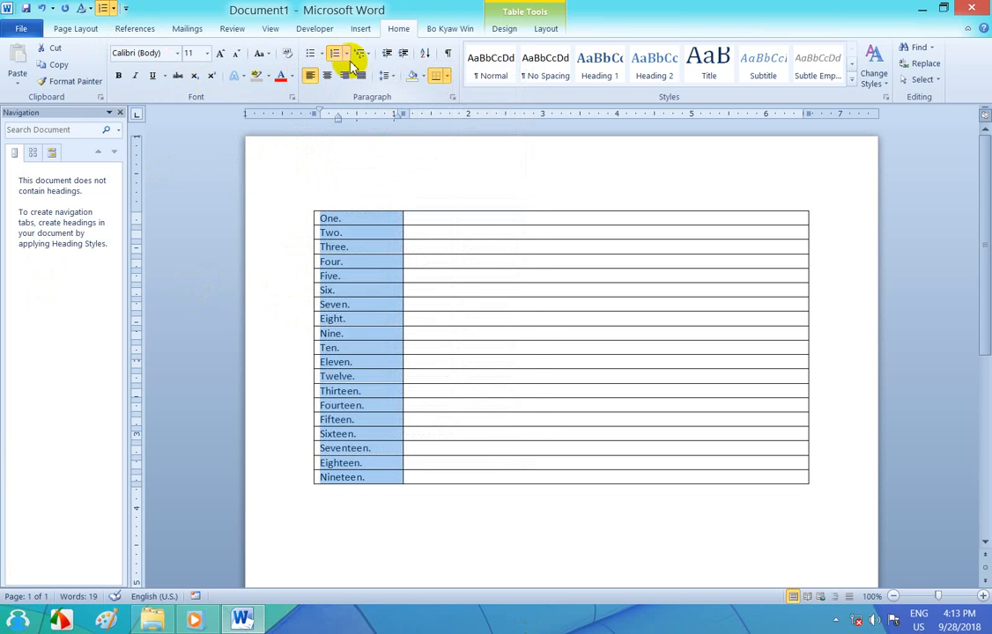
{"action": "left_click", "coordinate": [347, 54]}
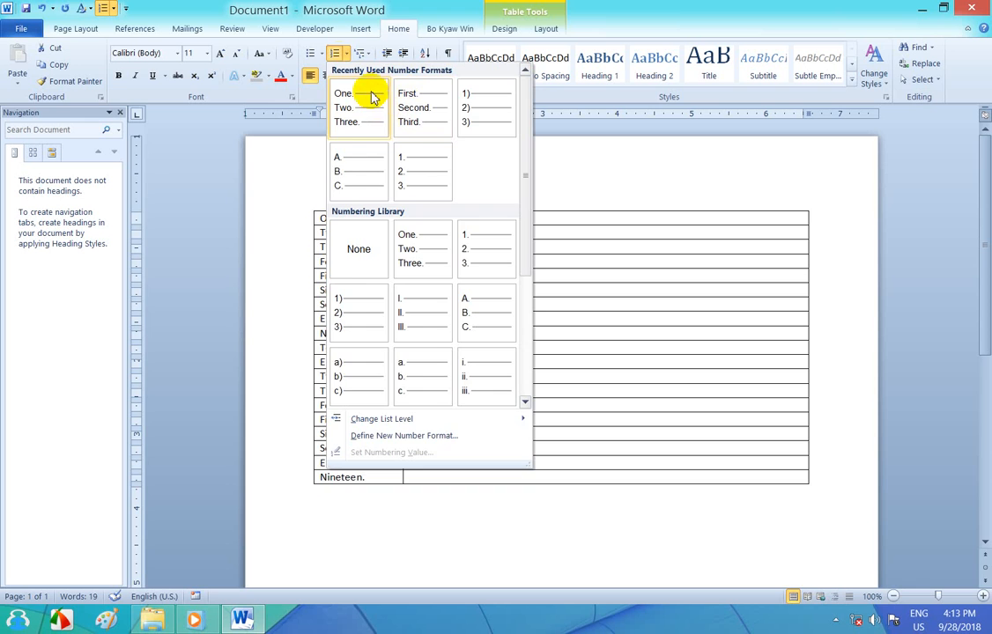
{"action": "left_click", "coordinate": [321, 53]}
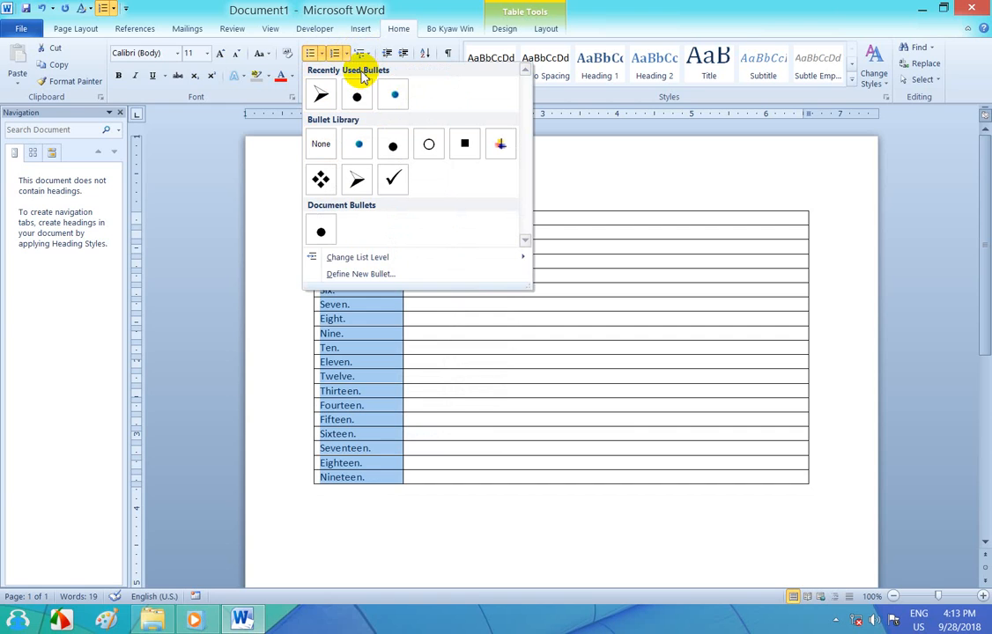
{"action": "left_click", "coordinate": [927, 15]}
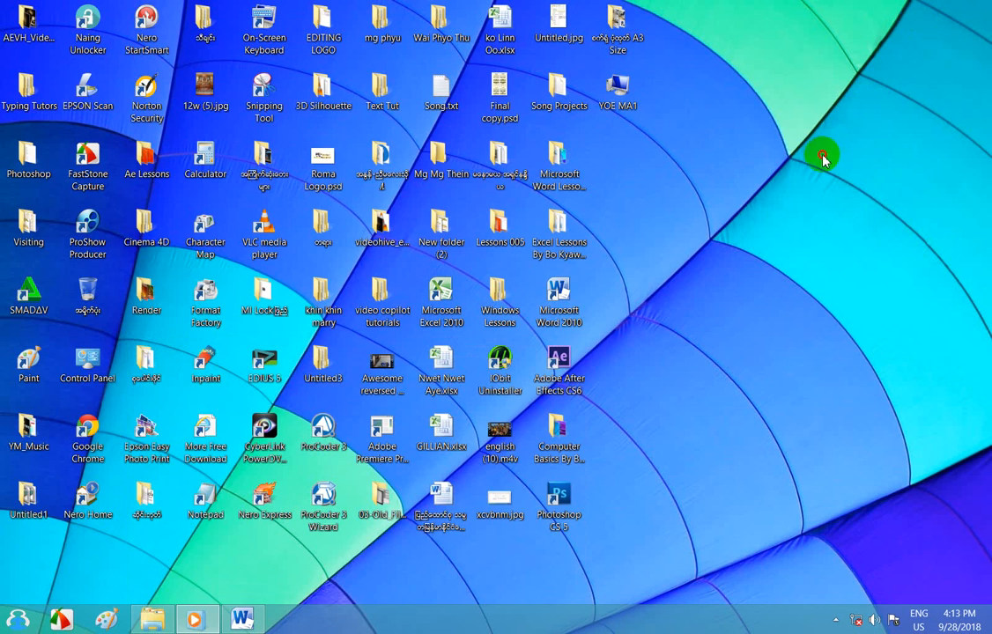